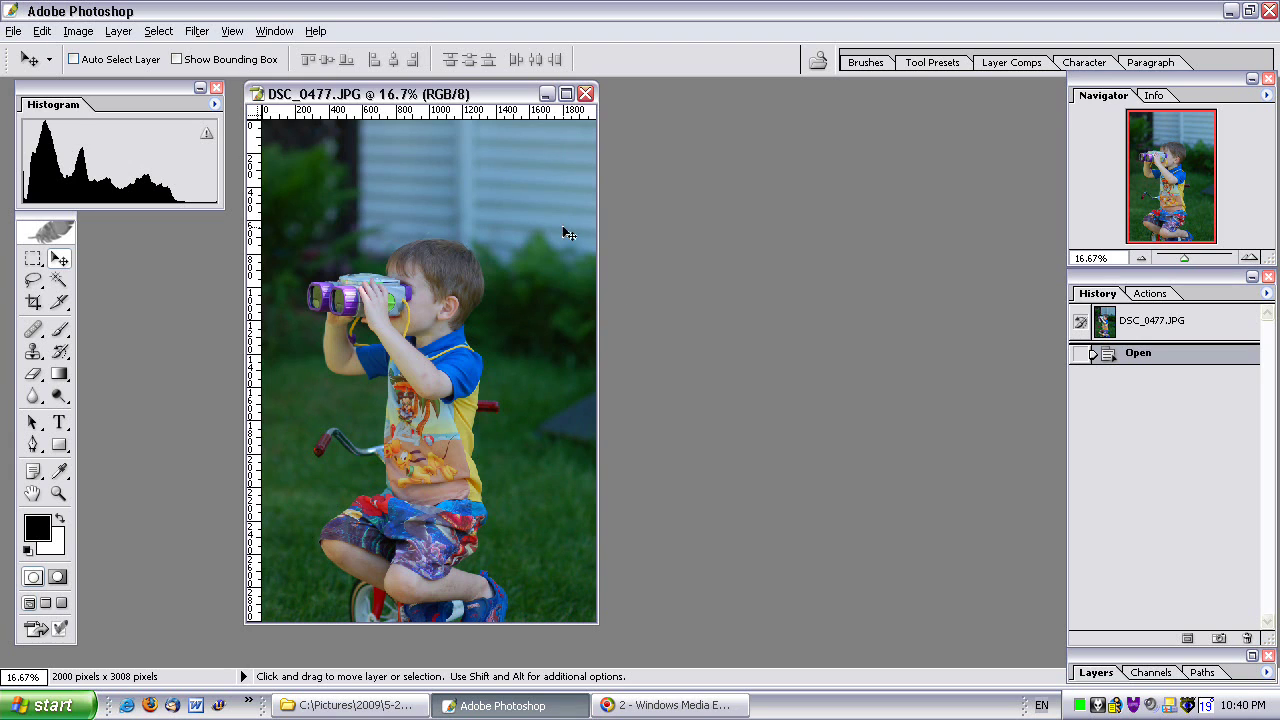
- Open Levels and try the black, midtone, white and output level sliders
click(78, 31)
mouse_move(128, 84)
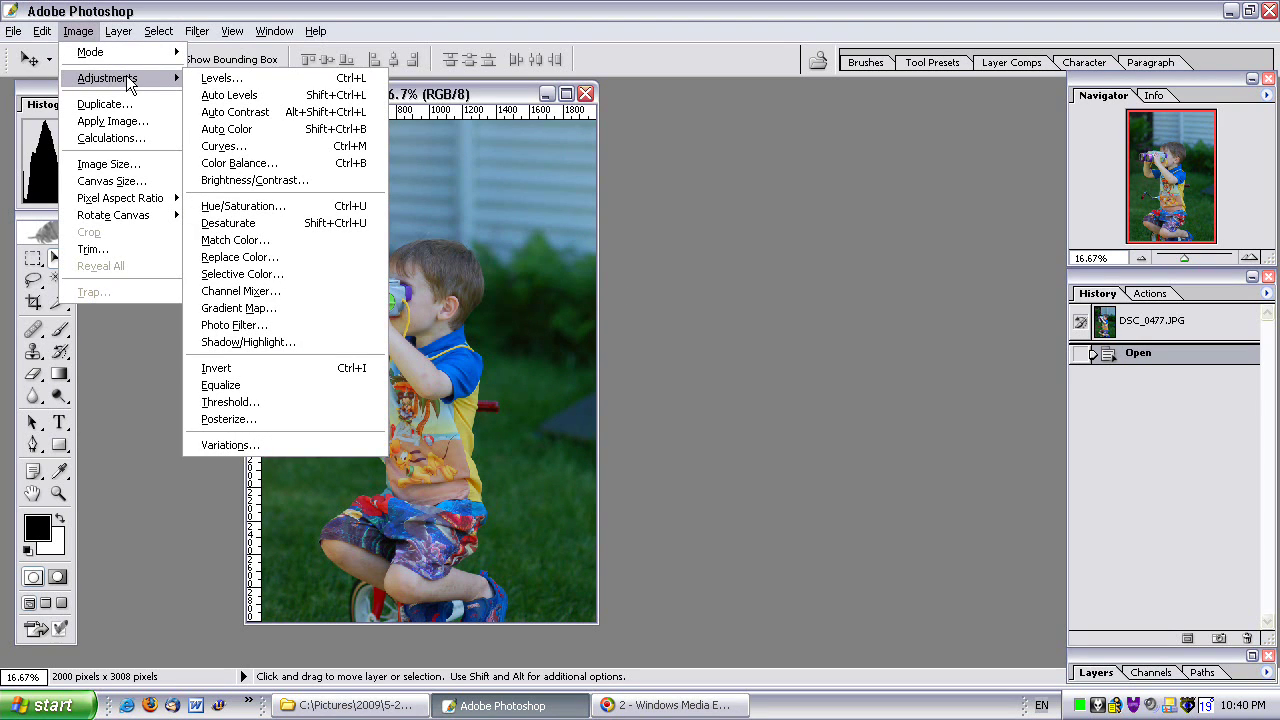
click(215, 79)
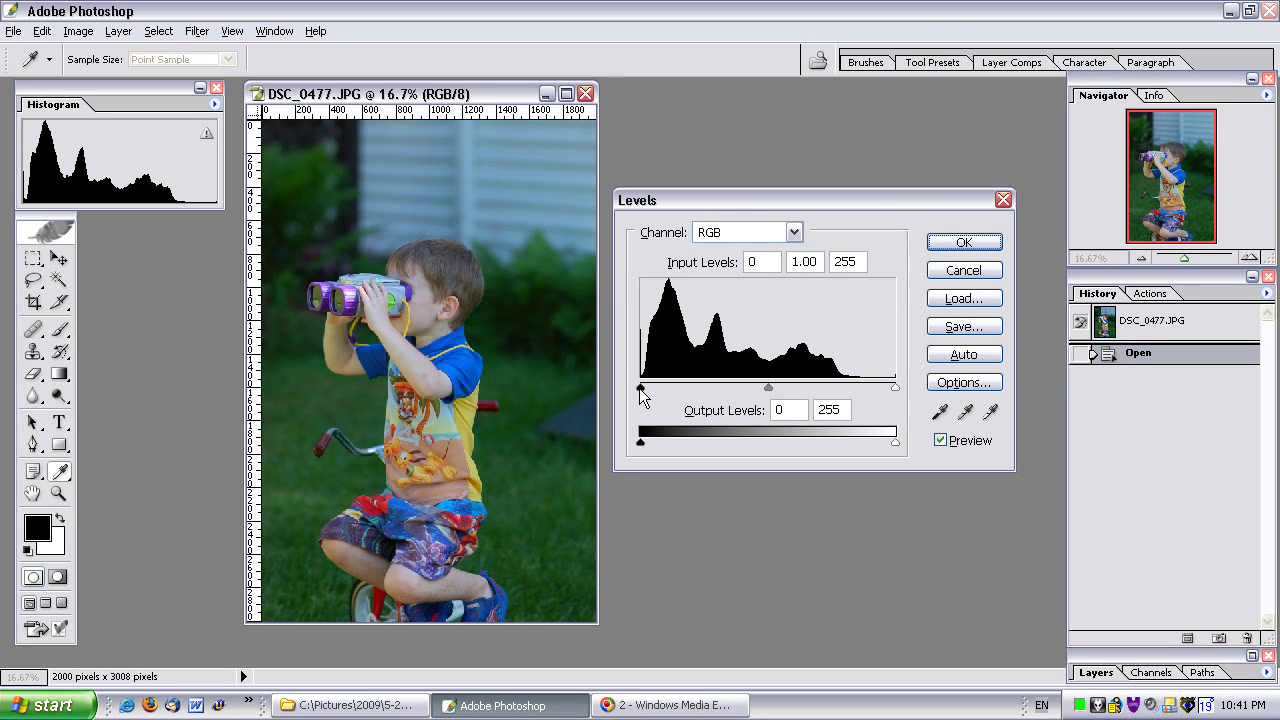
mouse_move(639, 388)
mouse_down()
mouse_move(669, 386)
mouse_move(624, 394)
mouse_up()
mouse_move(767, 388)
mouse_down()
mouse_move(784, 384)
mouse_move(767, 385)
mouse_up()
mouse_move(895, 388)
mouse_down()
mouse_move(857, 390)
mouse_move(912, 393)
mouse_up()
mouse_move(642, 444)
mouse_down()
mouse_move(683, 444)
mouse_move(641, 444)
mouse_up()
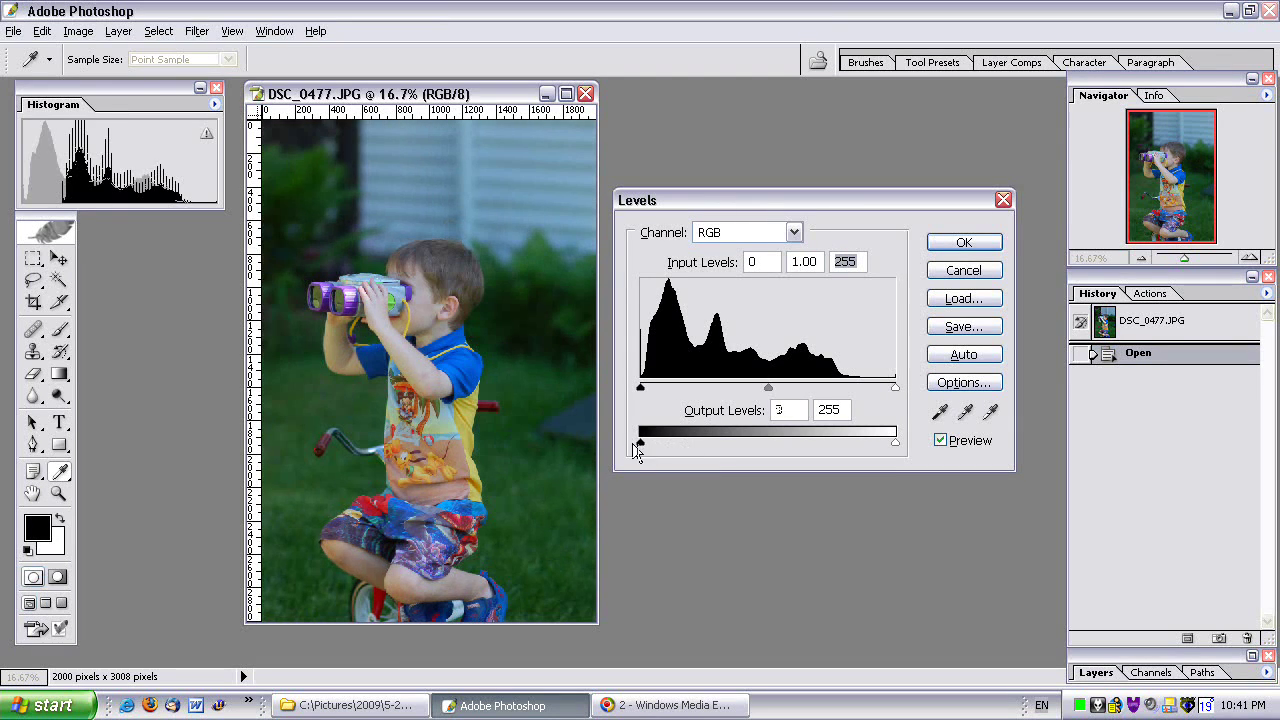
drag(895, 443, 930, 447)
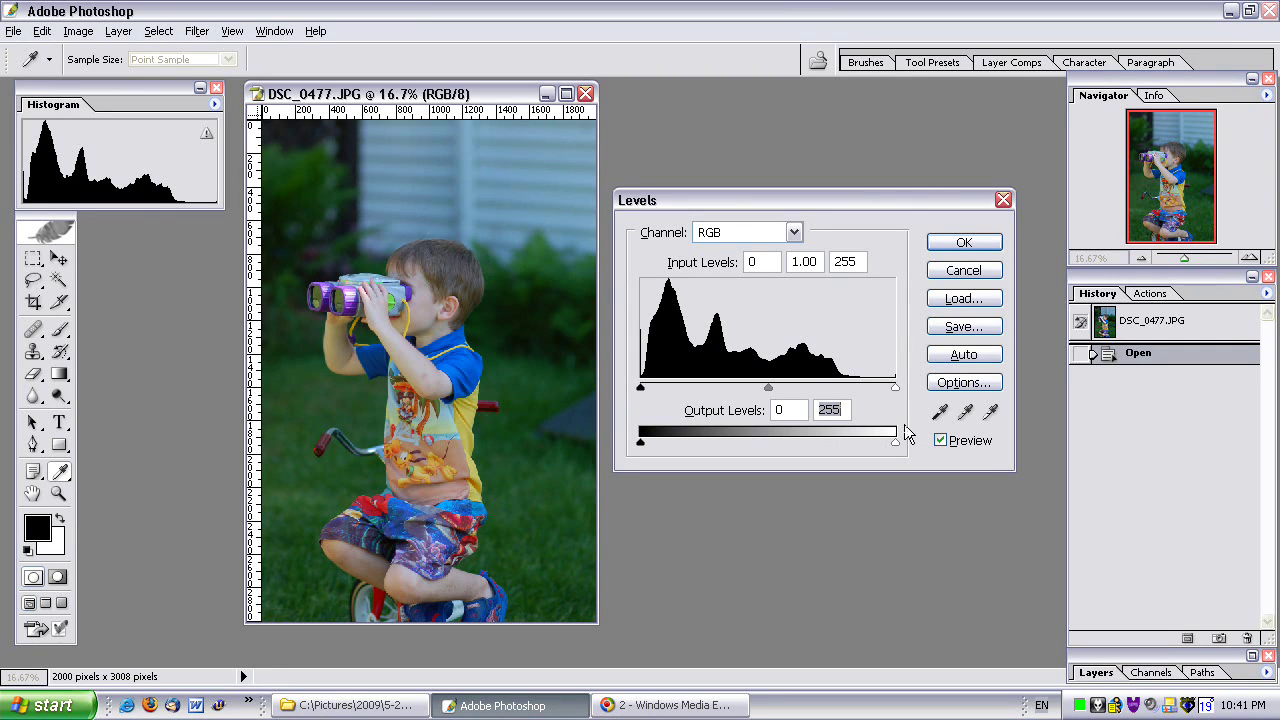
- Keep the RGB channel selected and discard the Levels changes
click(793, 232)
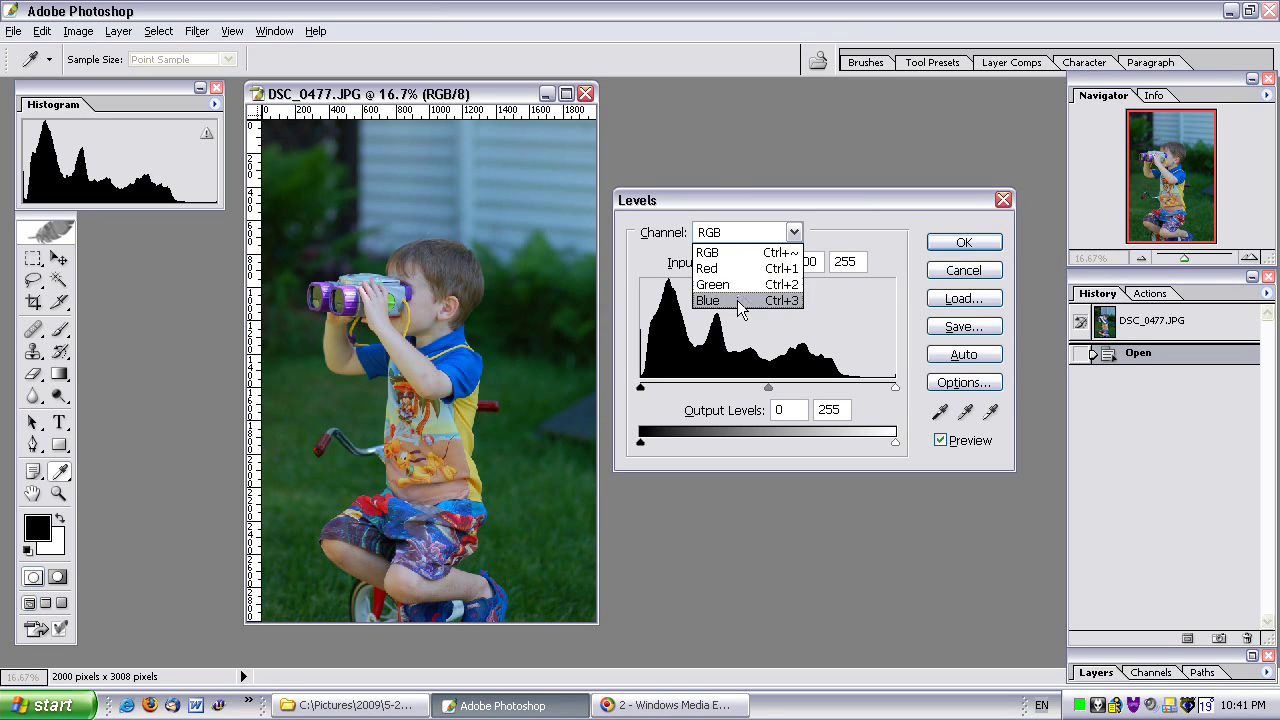
click(805, 225)
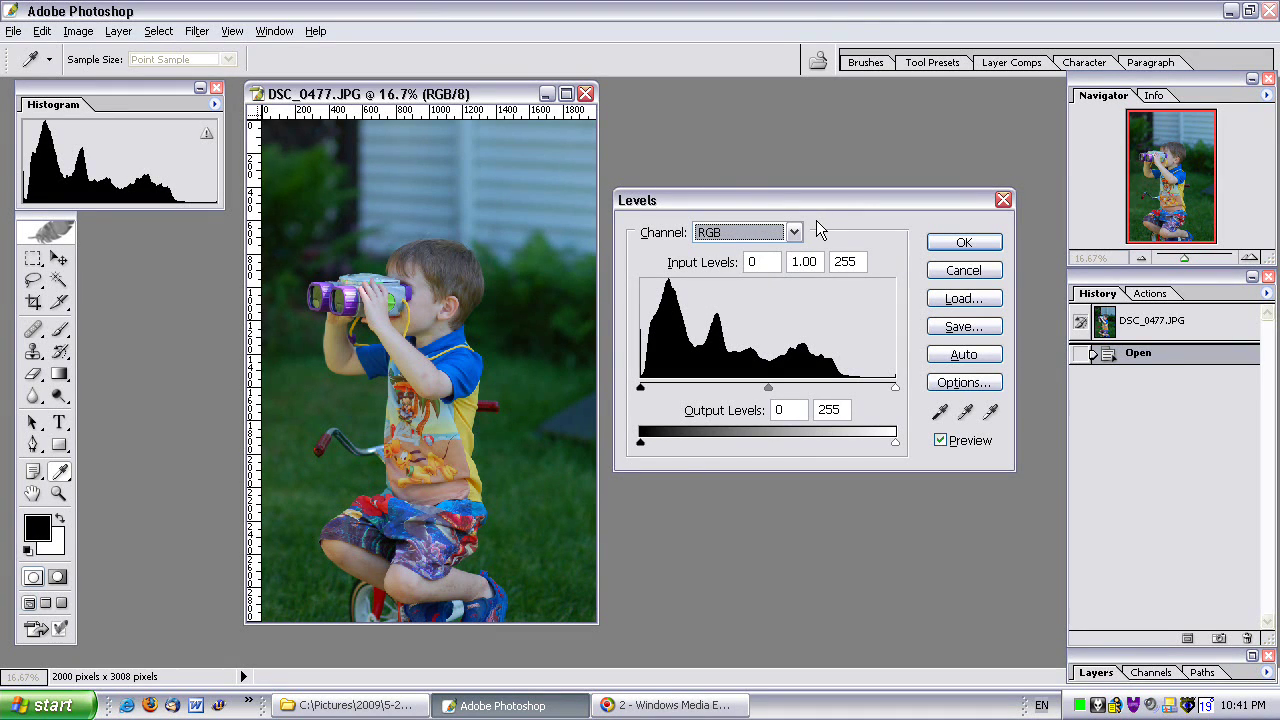
click(963, 271)
key(v)
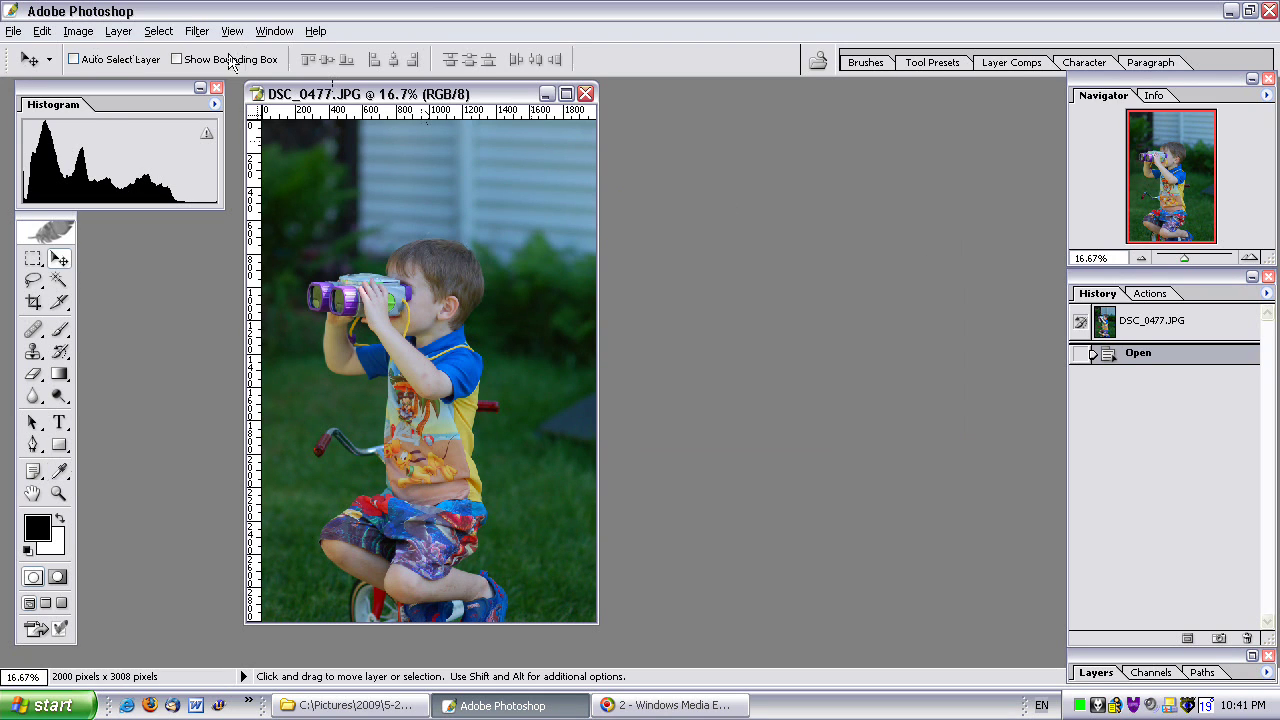
- Open Curves and test the black and white endpoints, leaving the curve straight
click(66, 33)
mouse_move(122, 80)
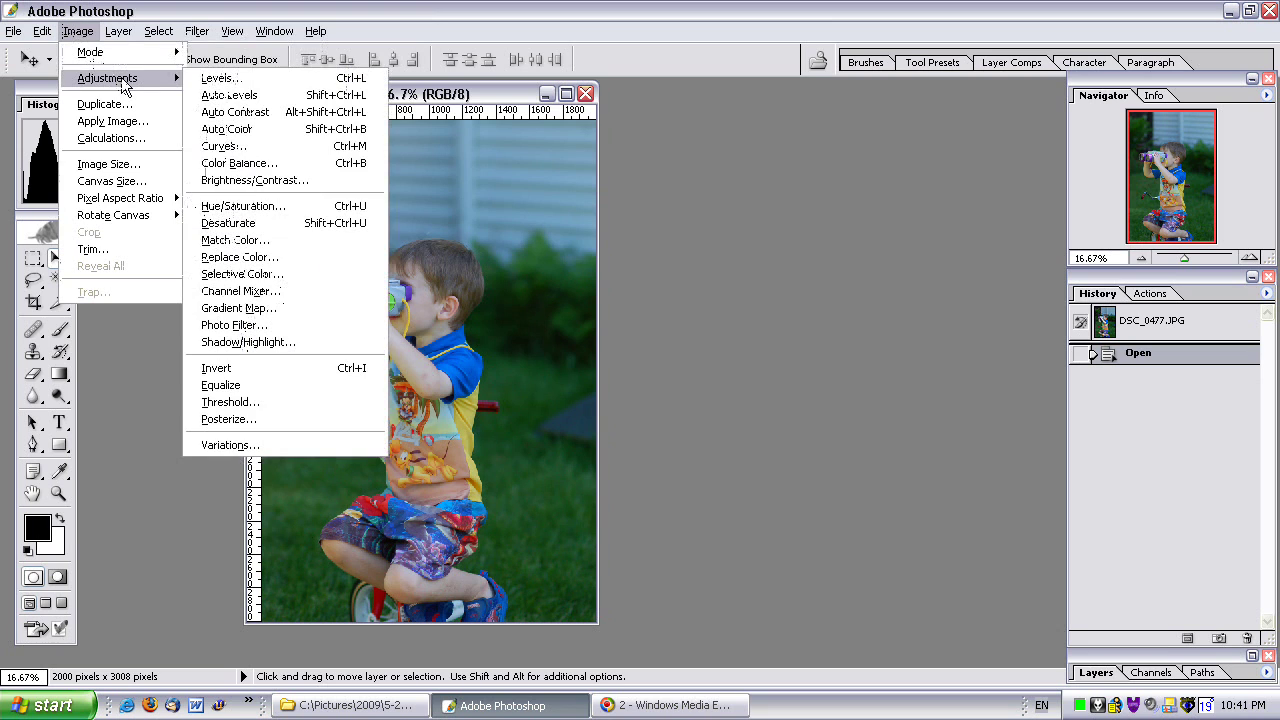
click(316, 146)
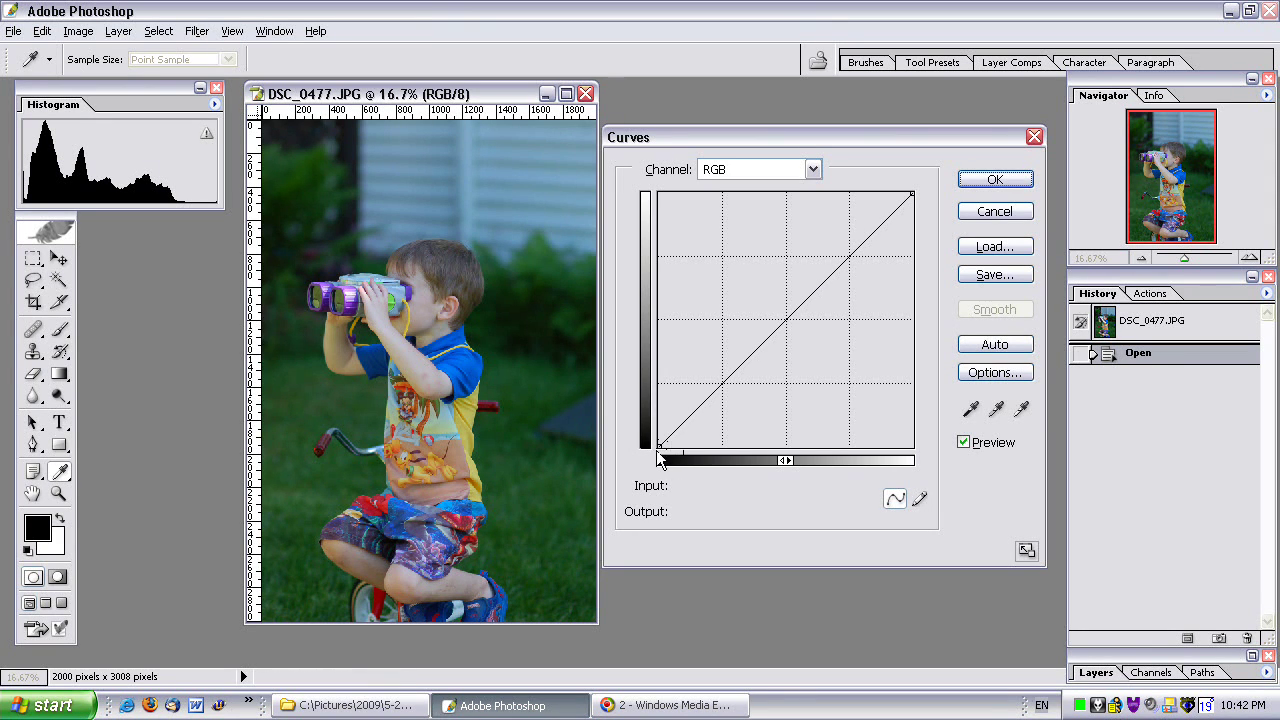
mouse_move(658, 447)
mouse_down()
mouse_move(681, 454)
mouse_move(667, 468)
mouse_move(654, 458)
mouse_move(654, 429)
mouse_move(656, 447)
mouse_up()
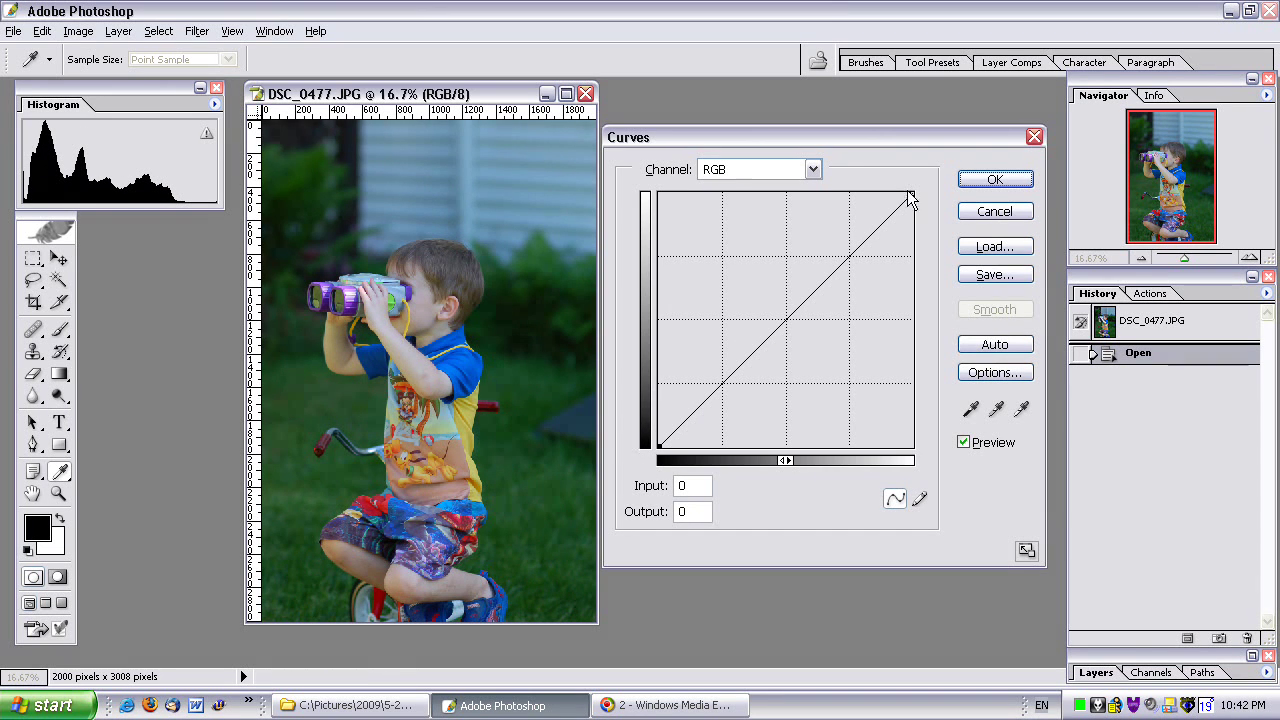
mouse_move(912, 192)
mouse_down()
mouse_move(885, 190)
mouse_move(920, 190)
mouse_move(924, 215)
mouse_move(925, 182)
mouse_up()
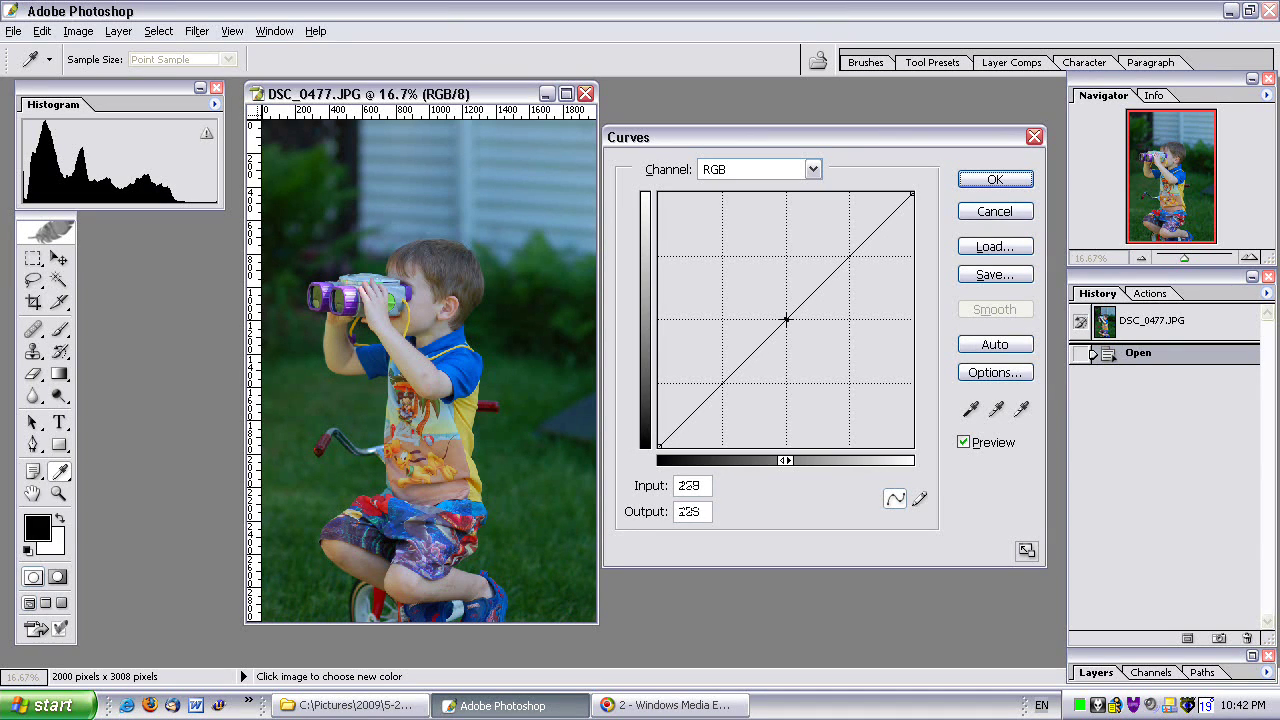
click(786, 319)
drag(786, 319, 765, 304)
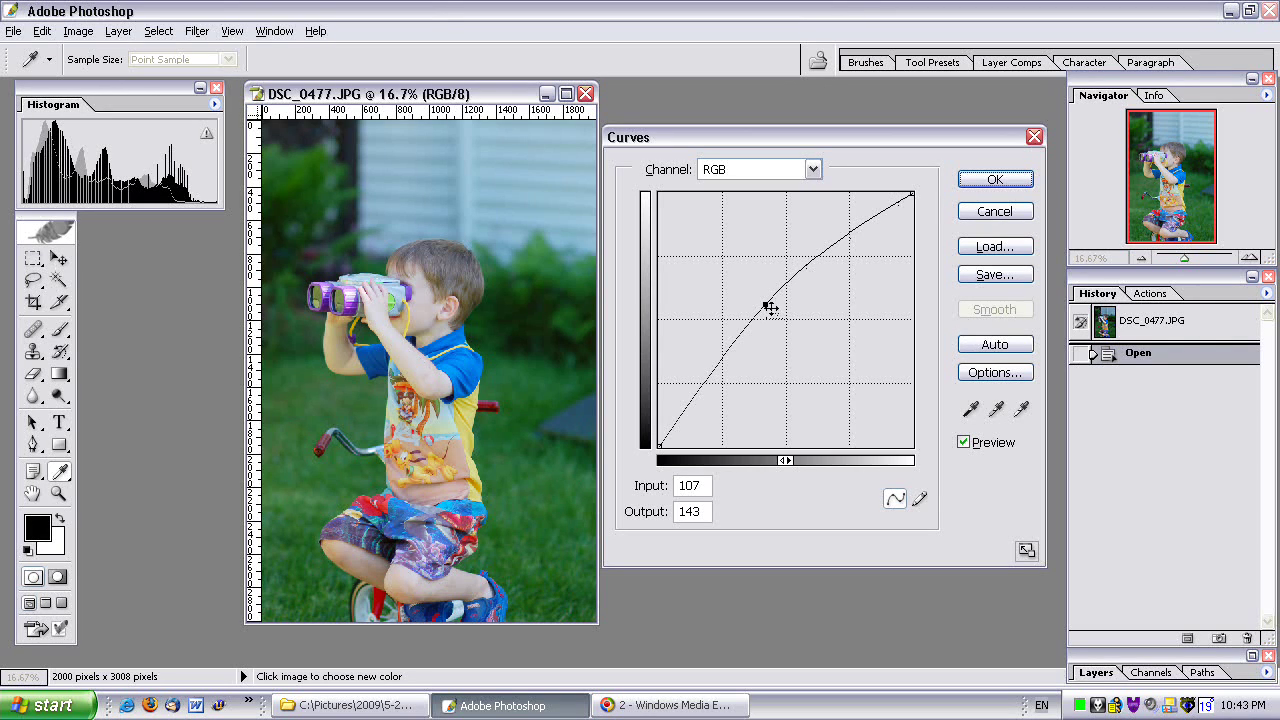
mouse_move(765, 306)
mouse_down()
mouse_move(810, 321)
mouse_move(757, 303)
mouse_move(811, 337)
mouse_move(765, 308)
mouse_up()
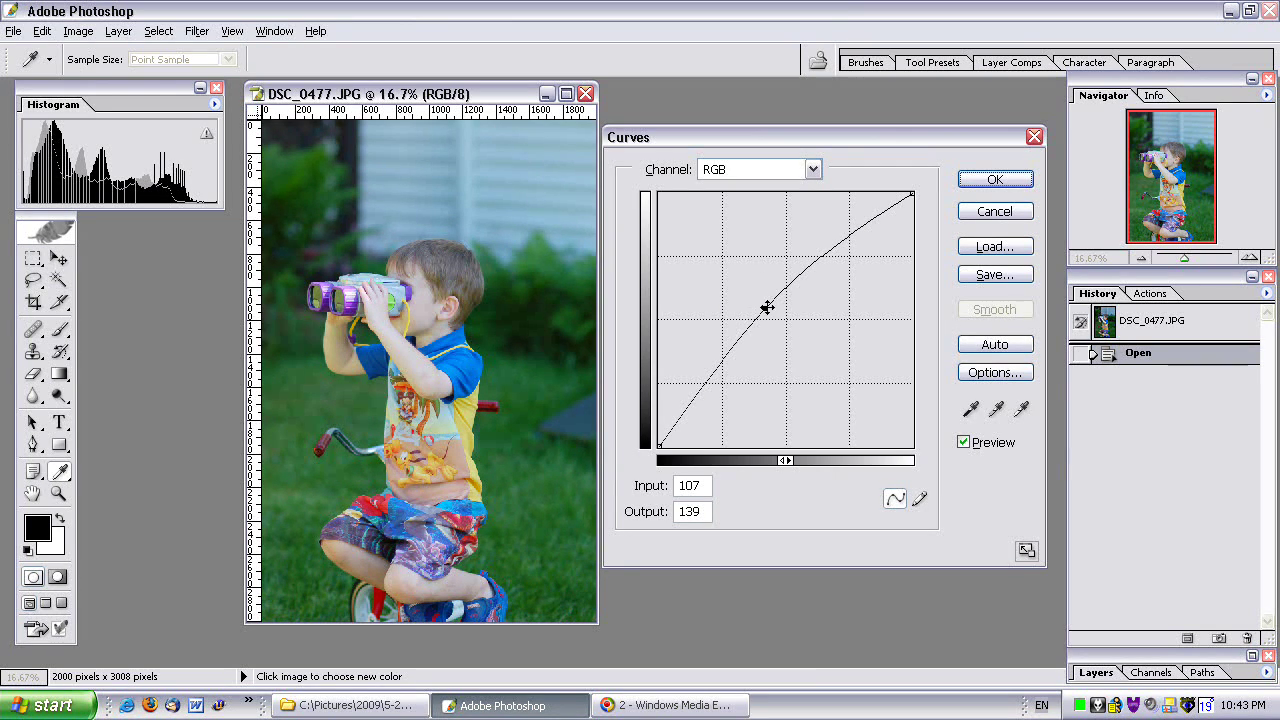
drag(767, 305, 765, 482)
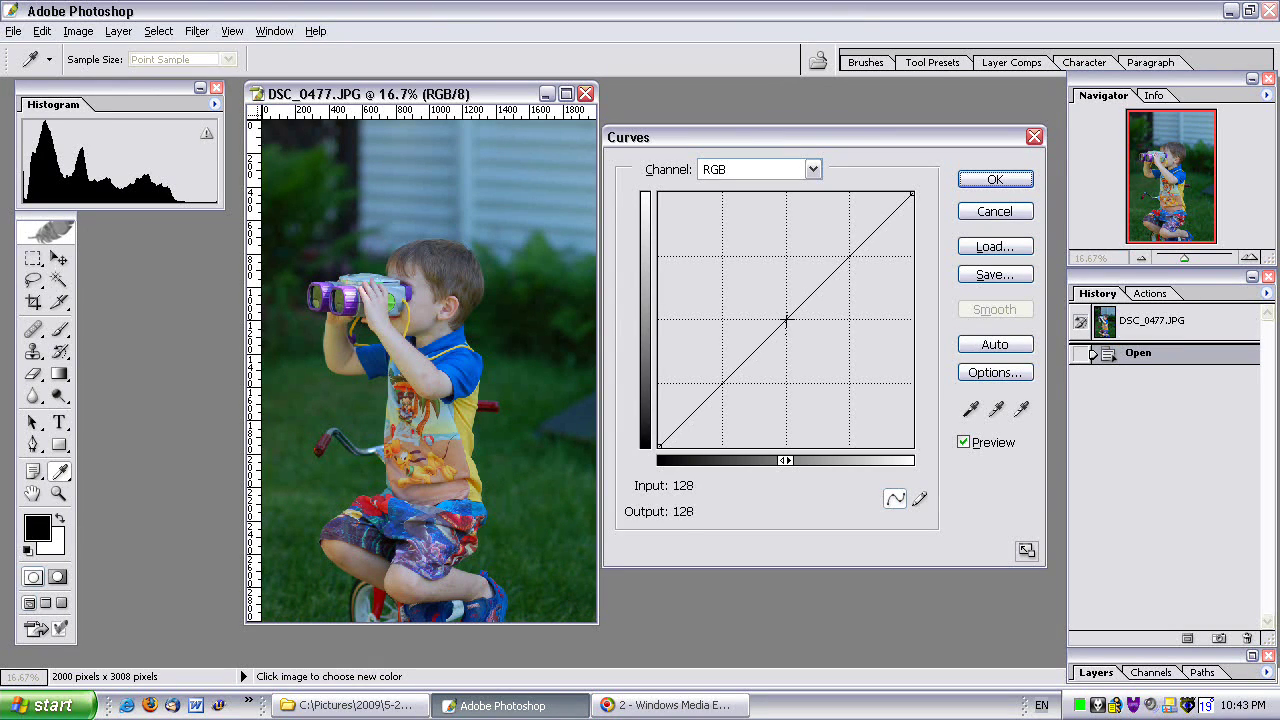
click(786, 320)
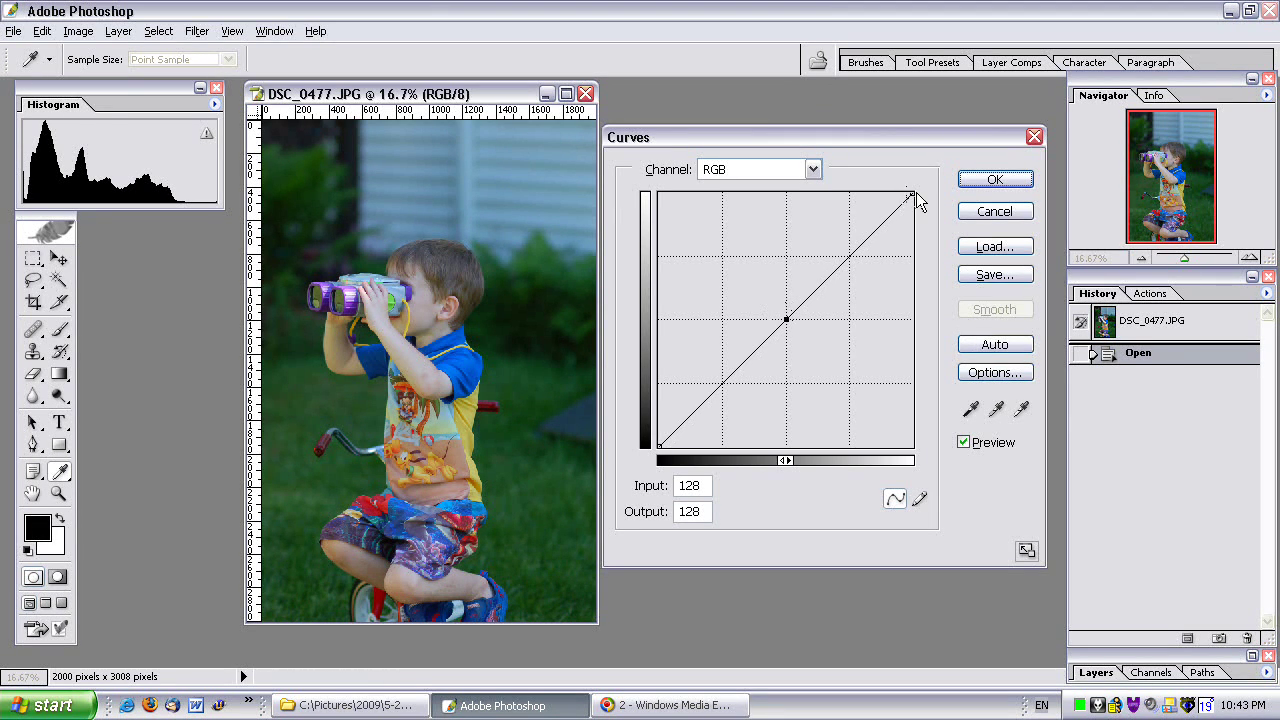
click(848, 256)
mouse_move(848, 256)
mouse_down()
mouse_move(838, 250)
mouse_move(860, 266)
mouse_move(831, 251)
mouse_up()
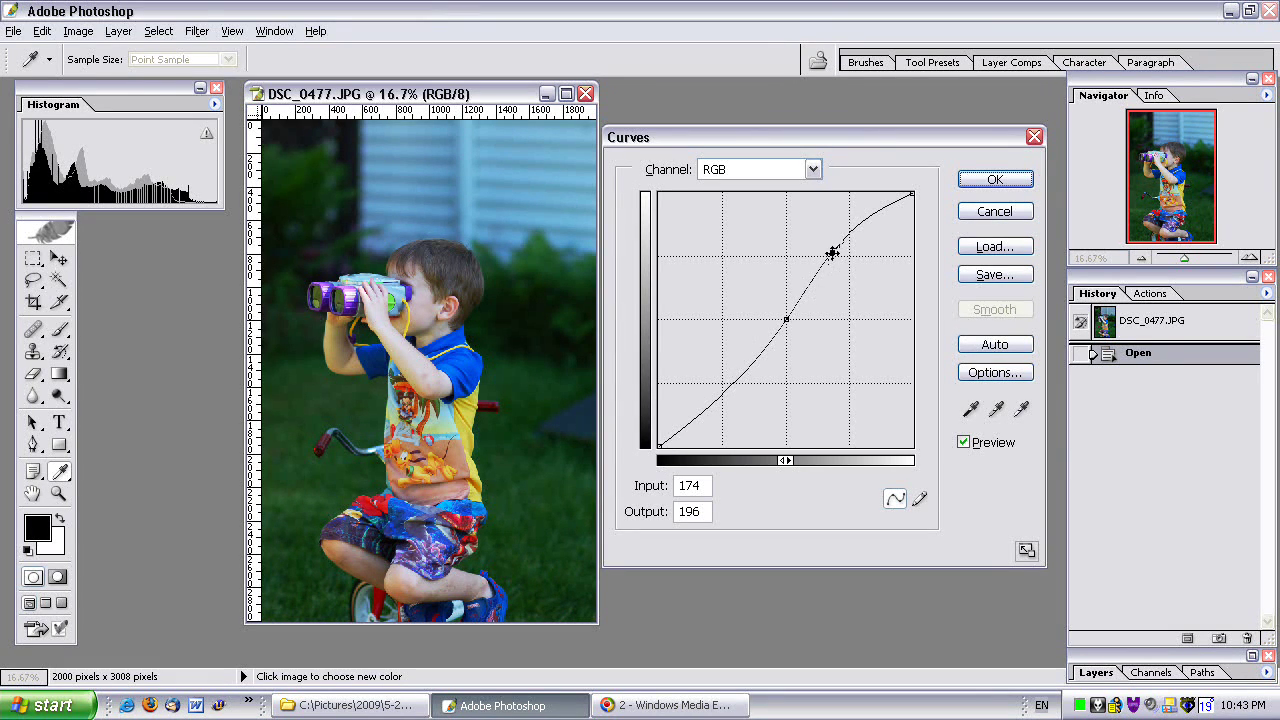
drag(831, 251, 855, 277)
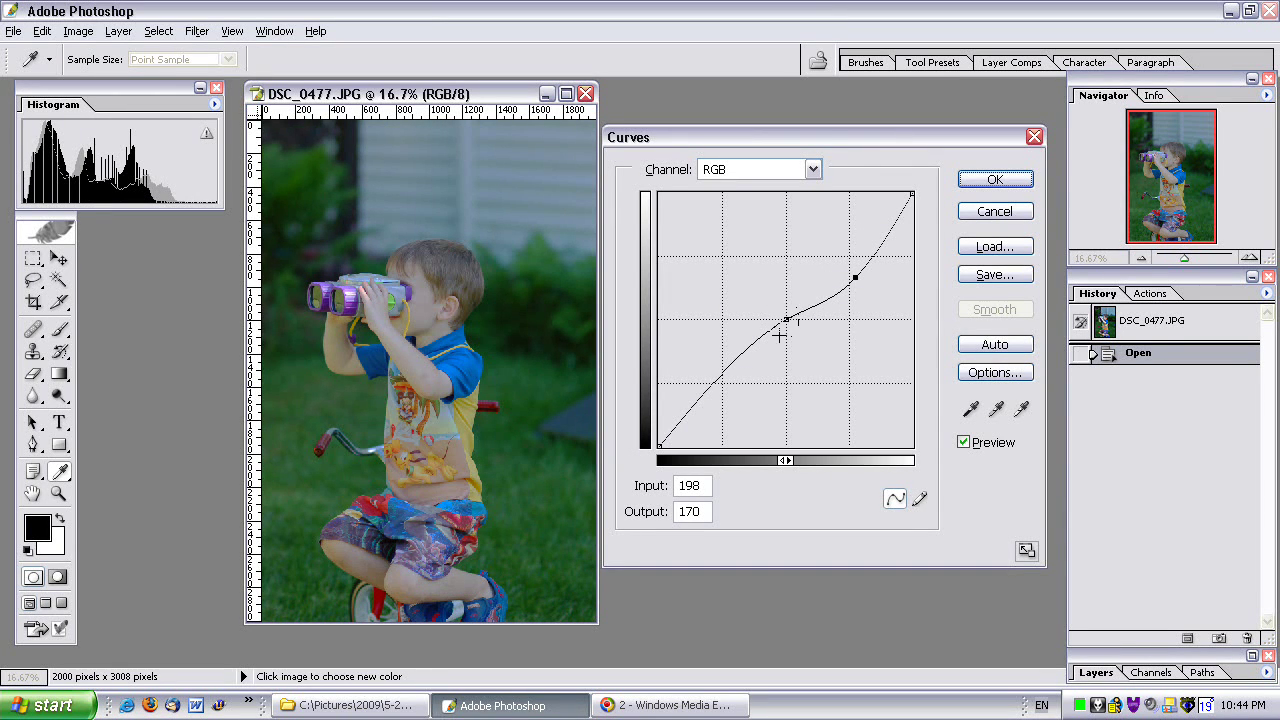
mouse_move(785, 308)
mouse_down()
mouse_move(777, 326)
mouse_move(786, 318)
mouse_up()
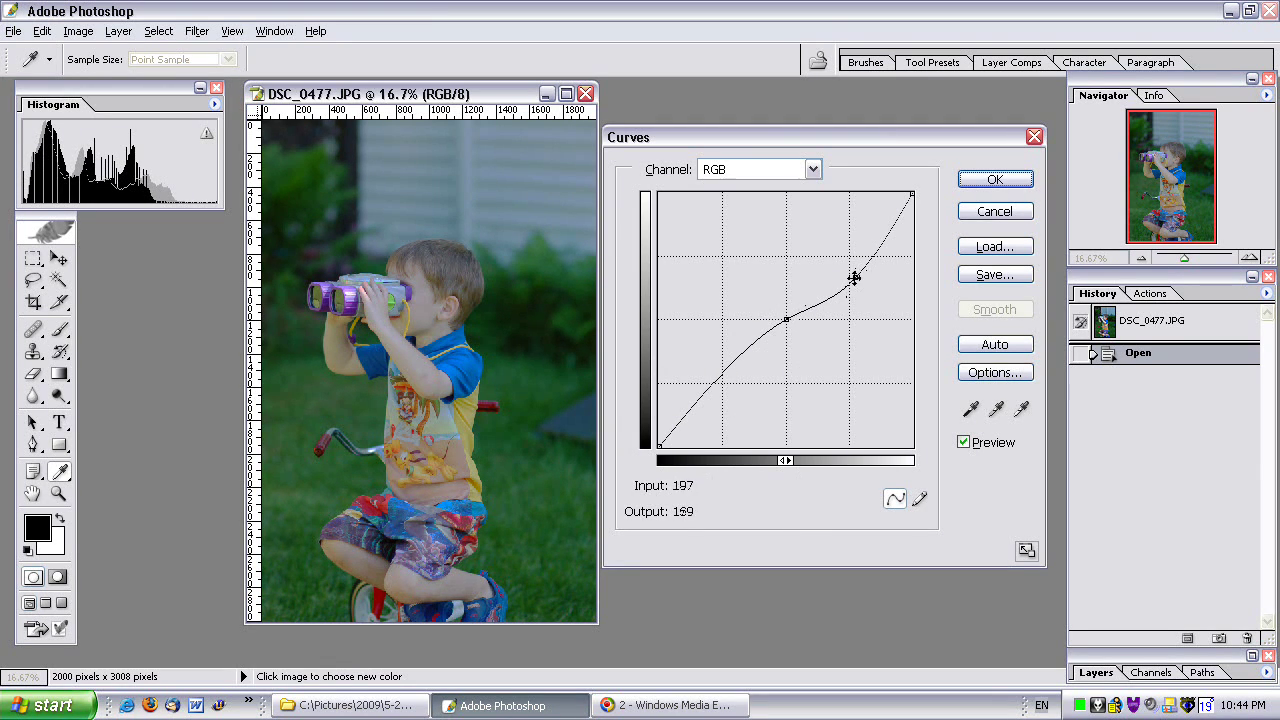
drag(854, 277, 820, 261)
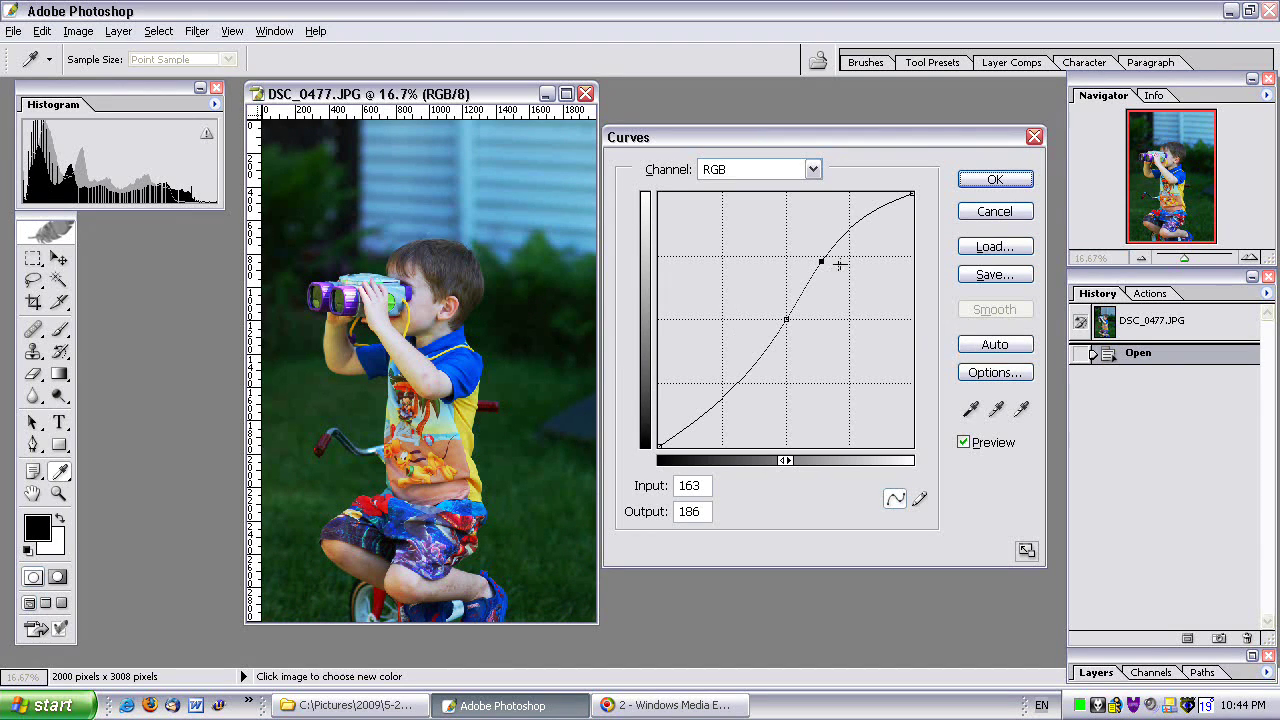
drag(820, 261, 861, 293)
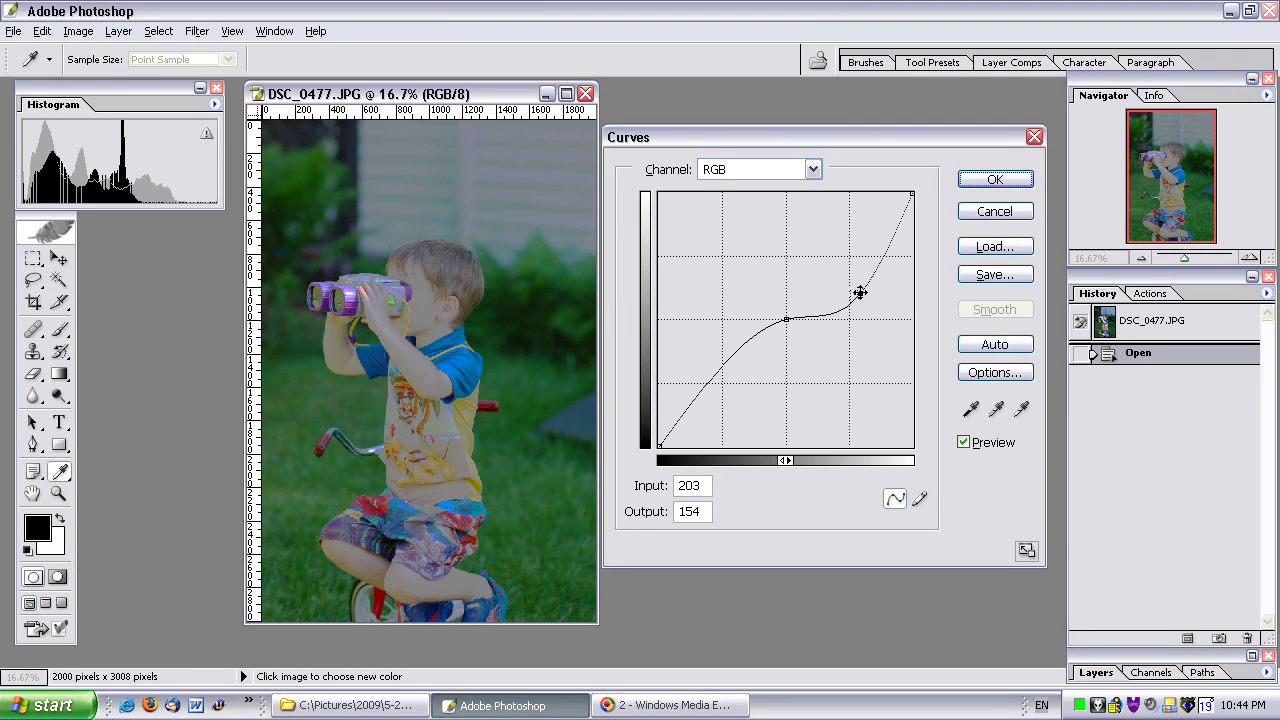
drag(861, 293, 929, 523)
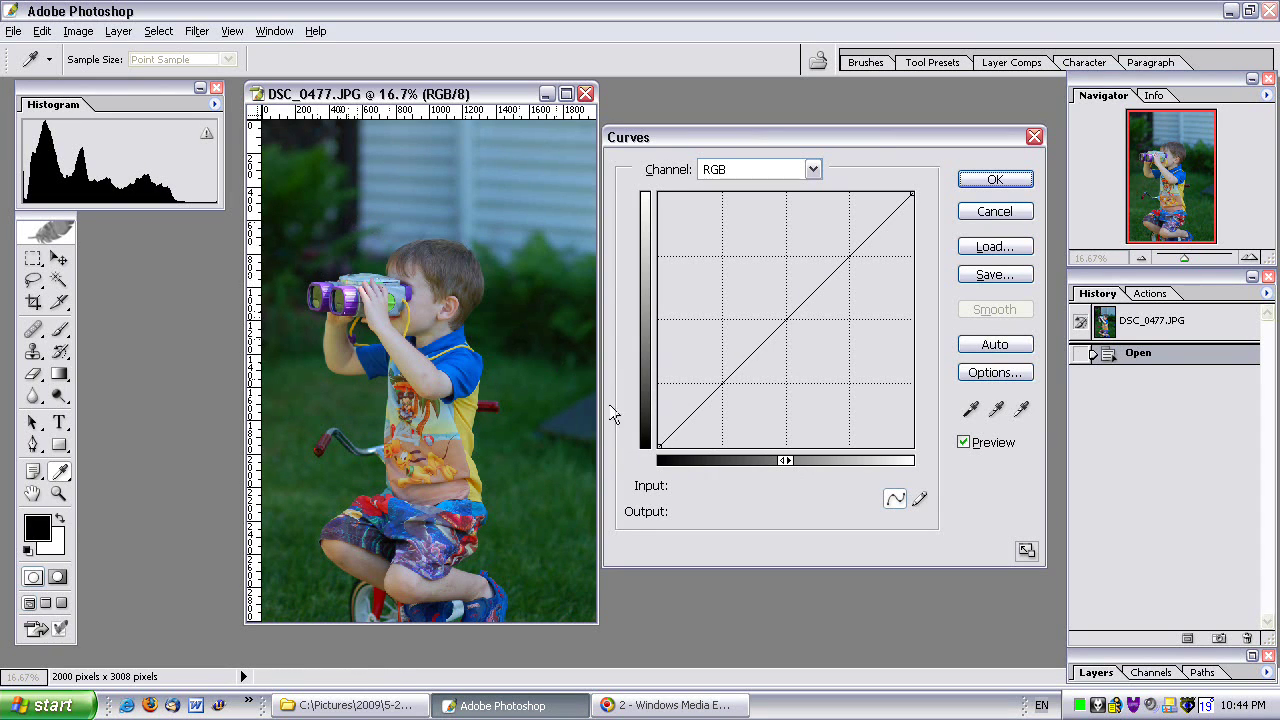
- Drag the RGB white endpoint to input 220, add a midtone point, and raise input 172 to 201
drag(659, 445, 663, 447)
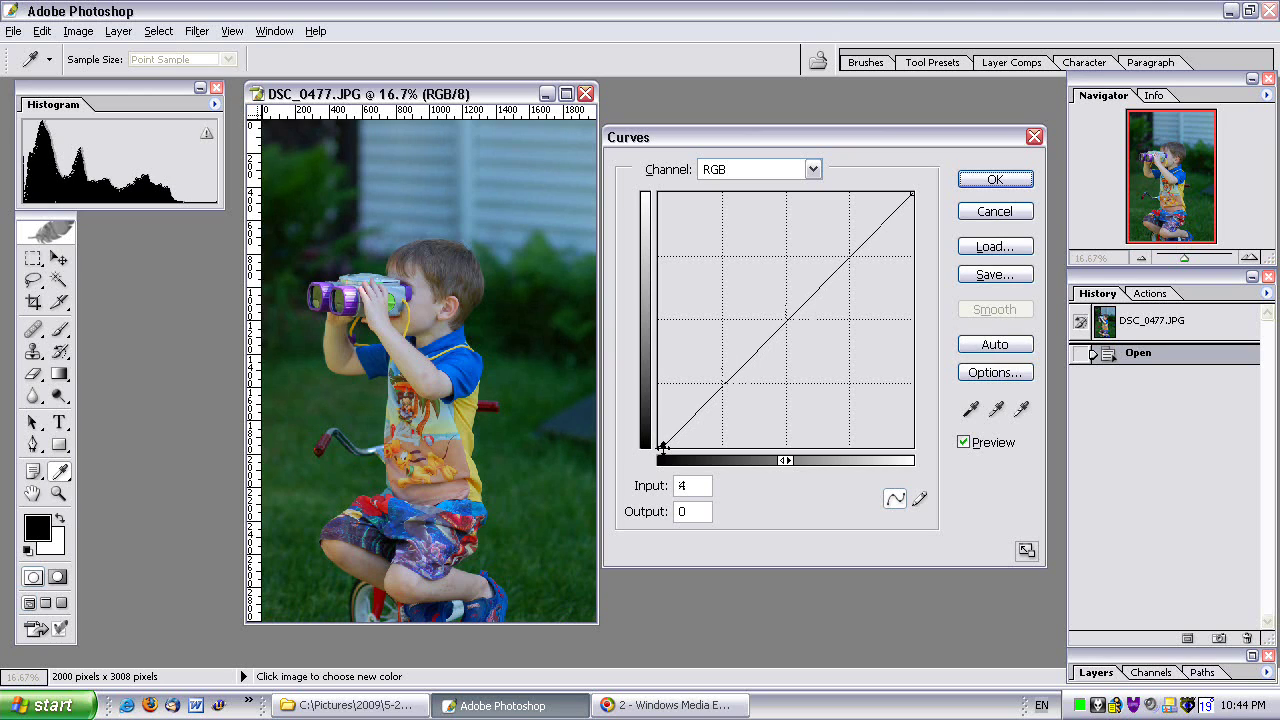
click(911, 192)
drag(911, 192, 878, 192)
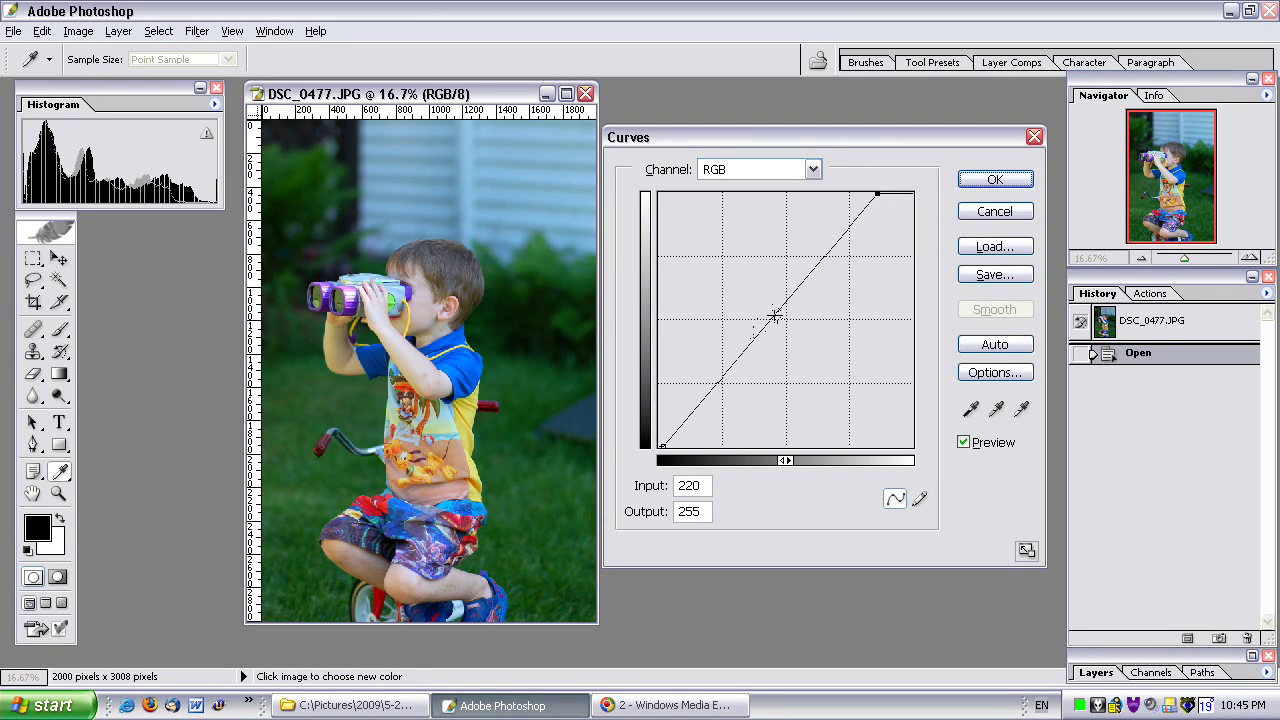
drag(774, 315, 779, 316)
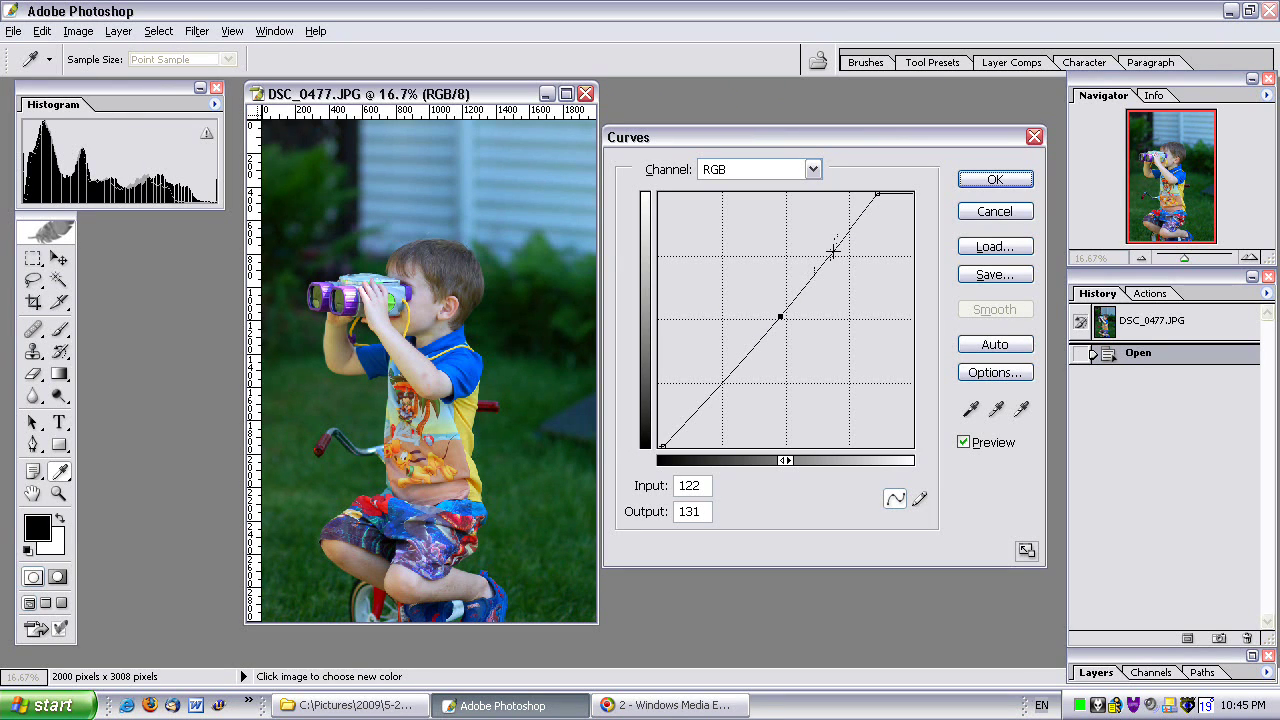
drag(828, 252, 830, 247)
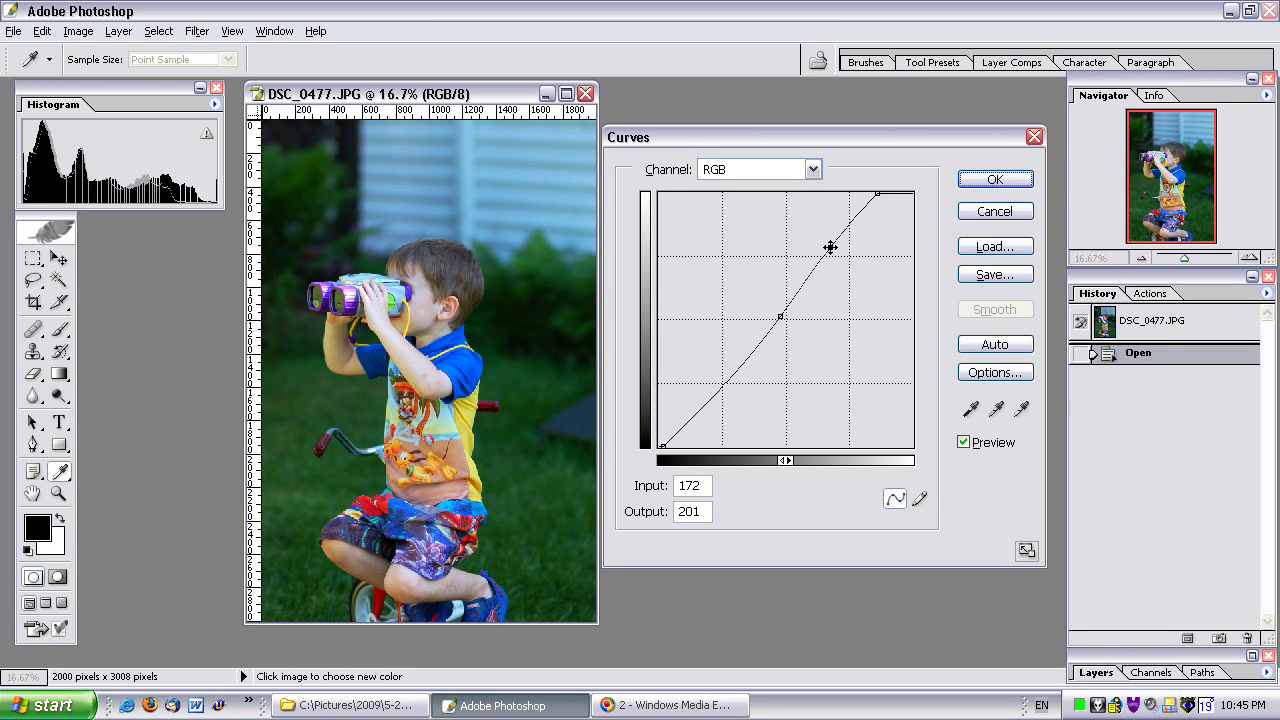
- Turn the Curves preview off and on twice to compare against the original
click(964, 442)
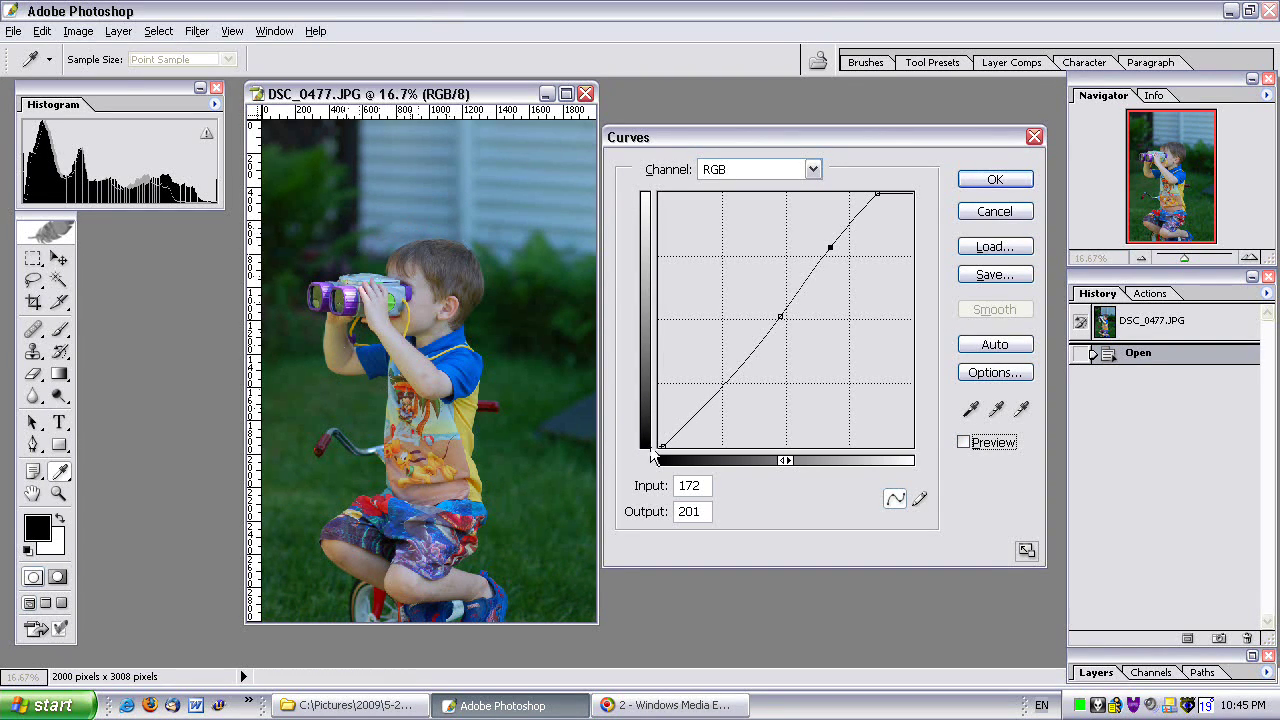
click(994, 446)
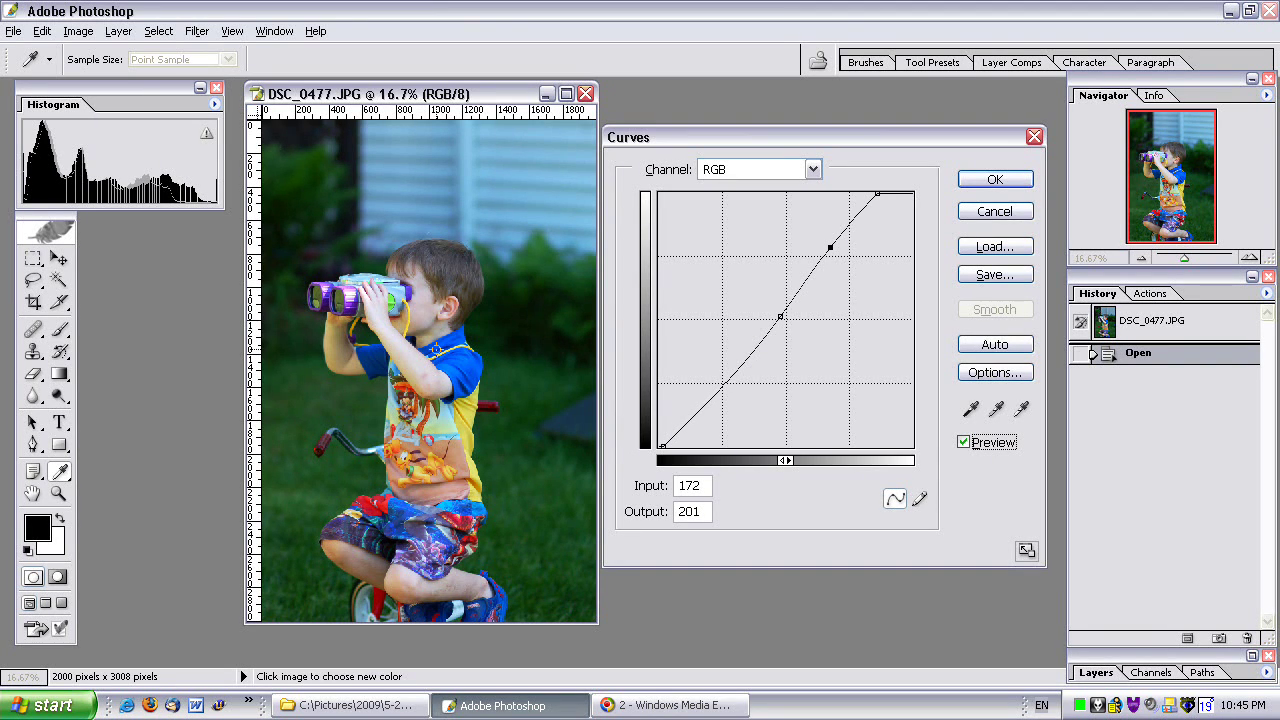
click(1003, 456)
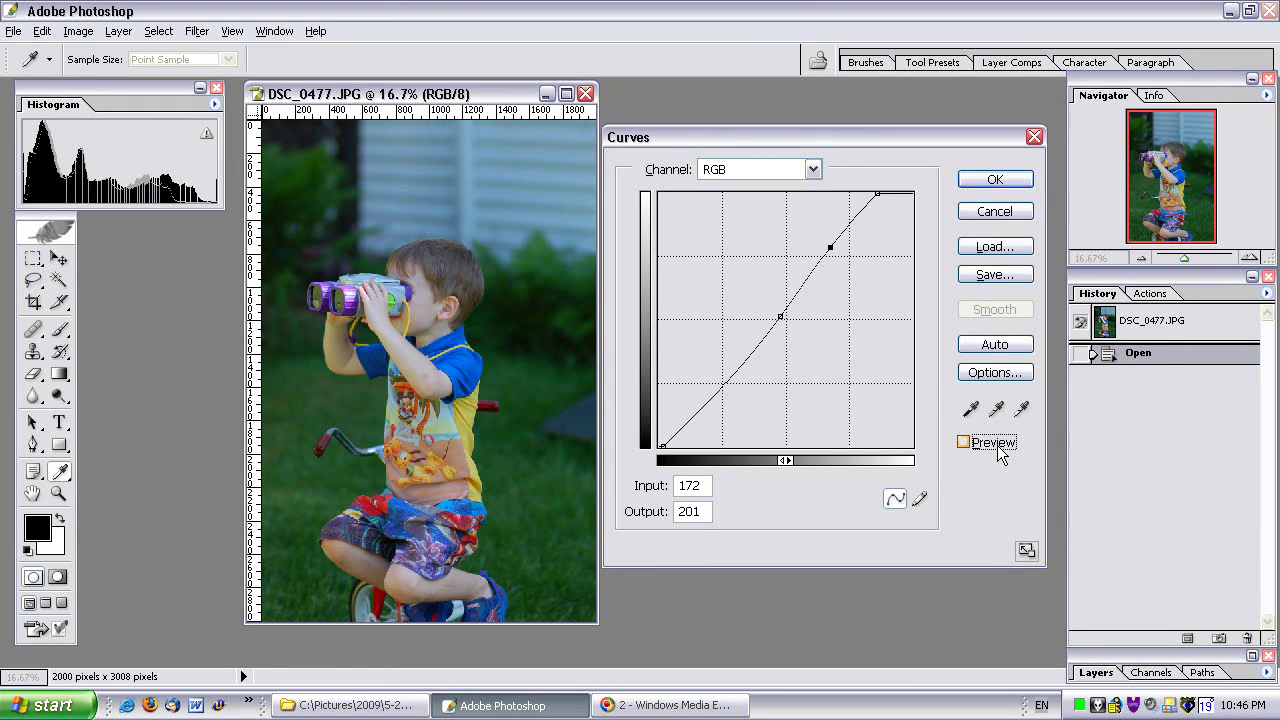
click(1003, 456)
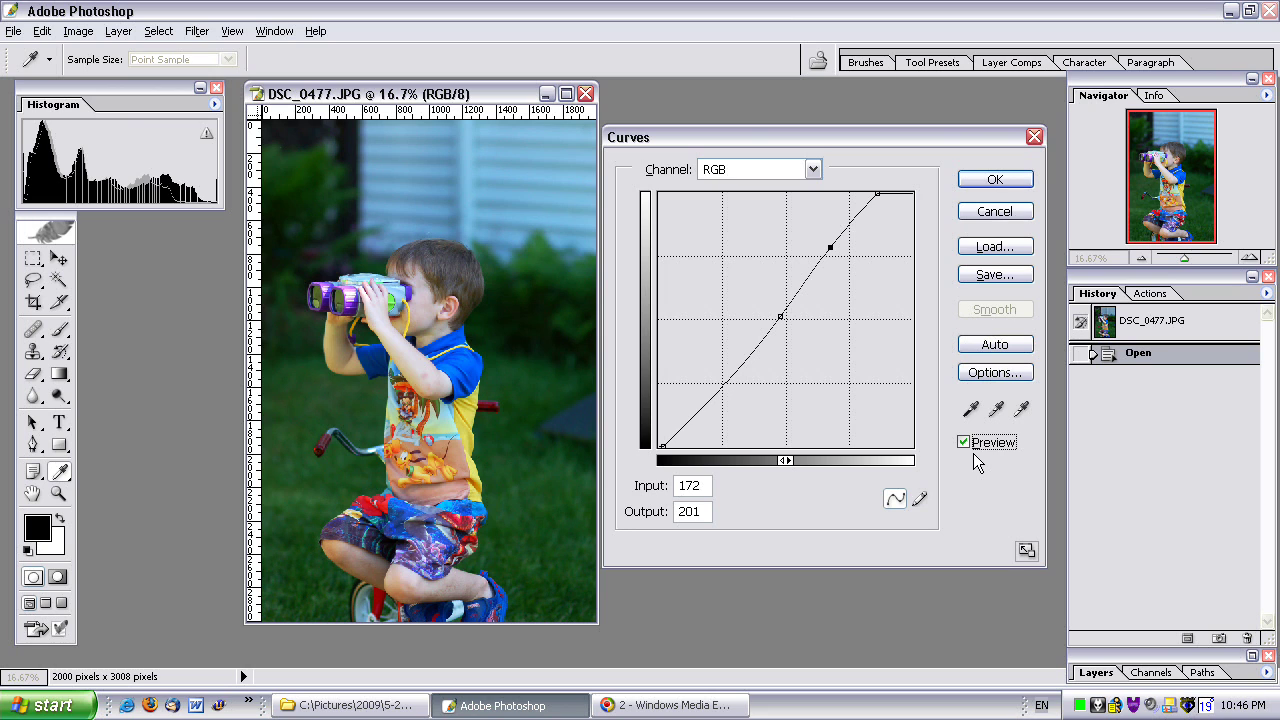
- Commit the Curves contrast boost to the tricycle photo
click(1012, 179)
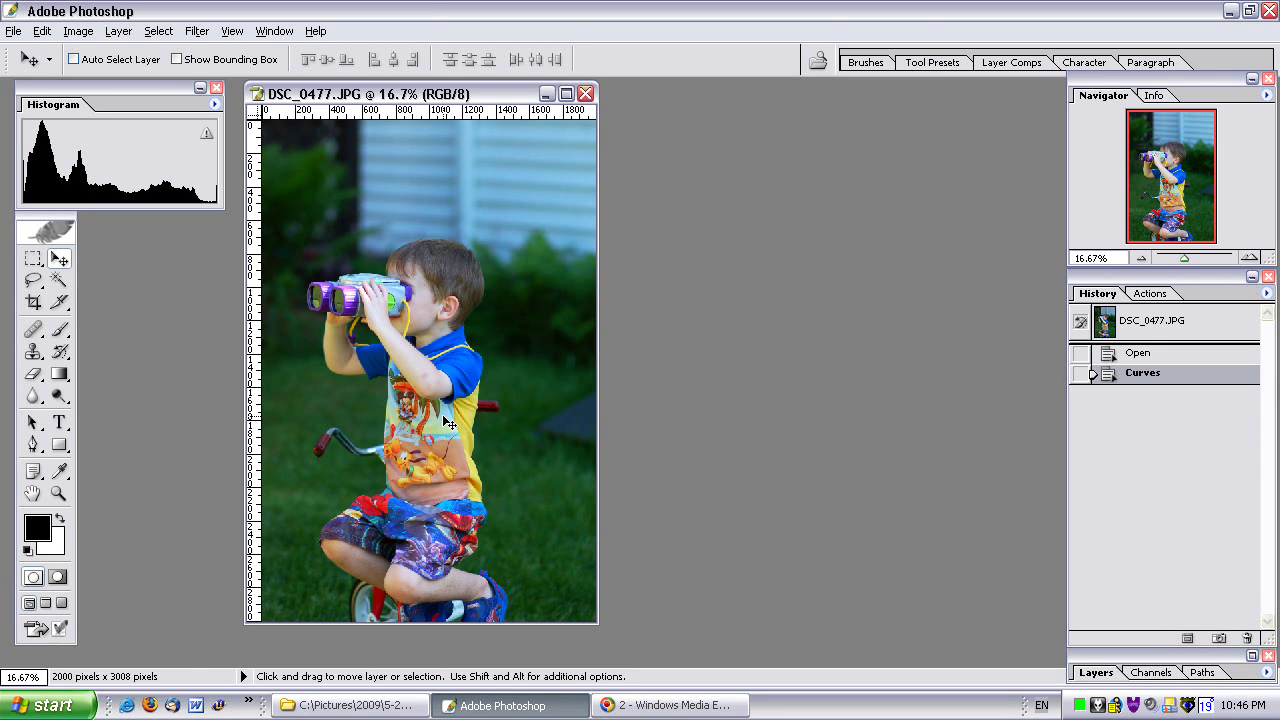
click(80, 31)
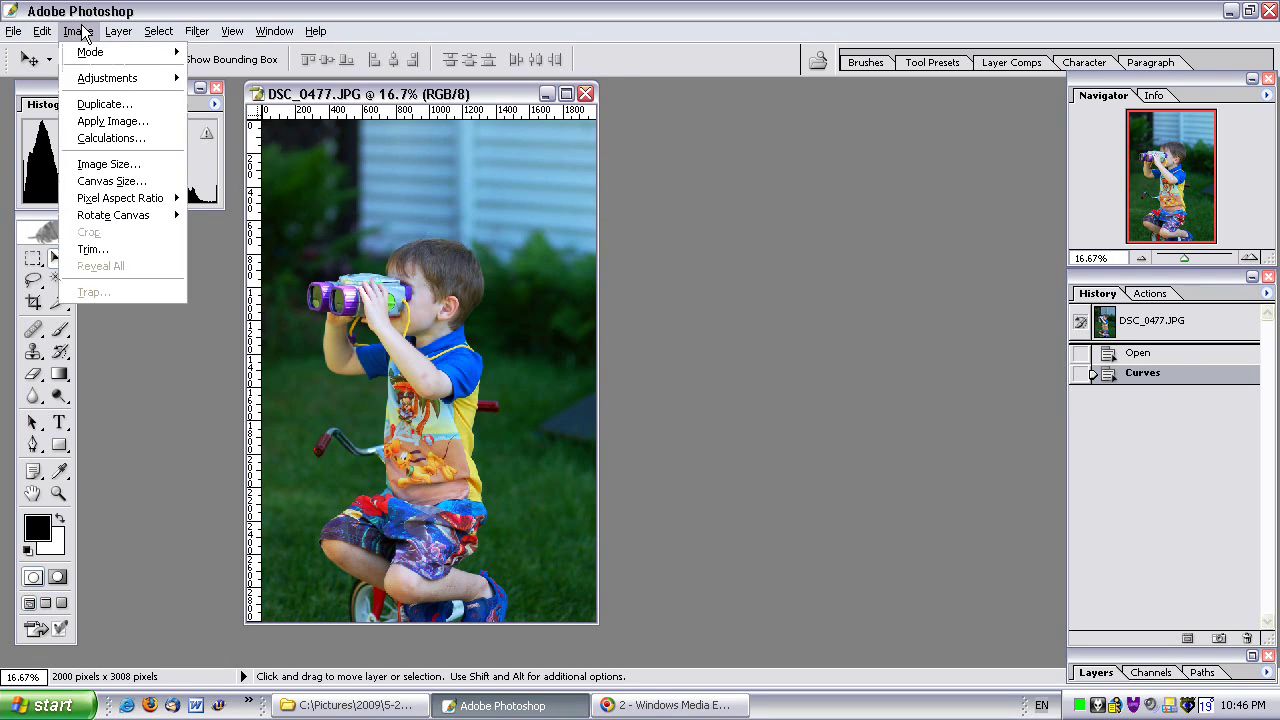
mouse_move(105, 78)
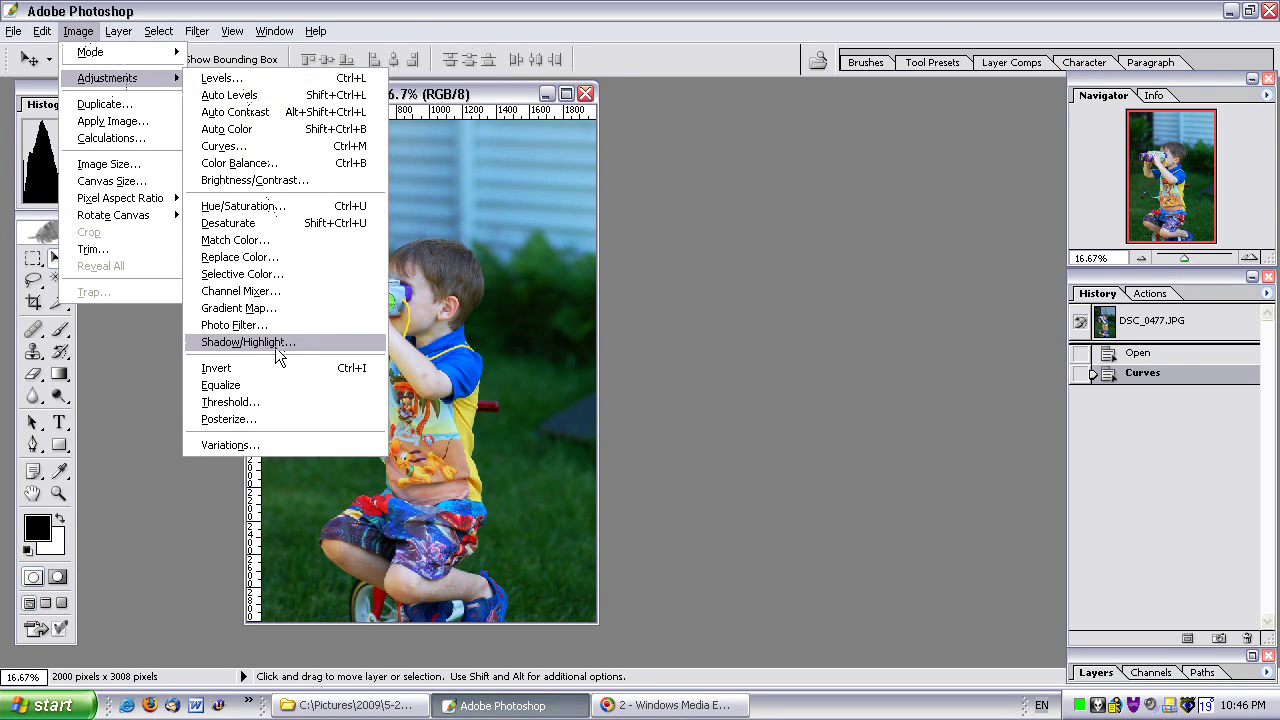
- Set Photo Filter to Warming Filter (81) at 20% density and compare with preview off and on
click(305, 325)
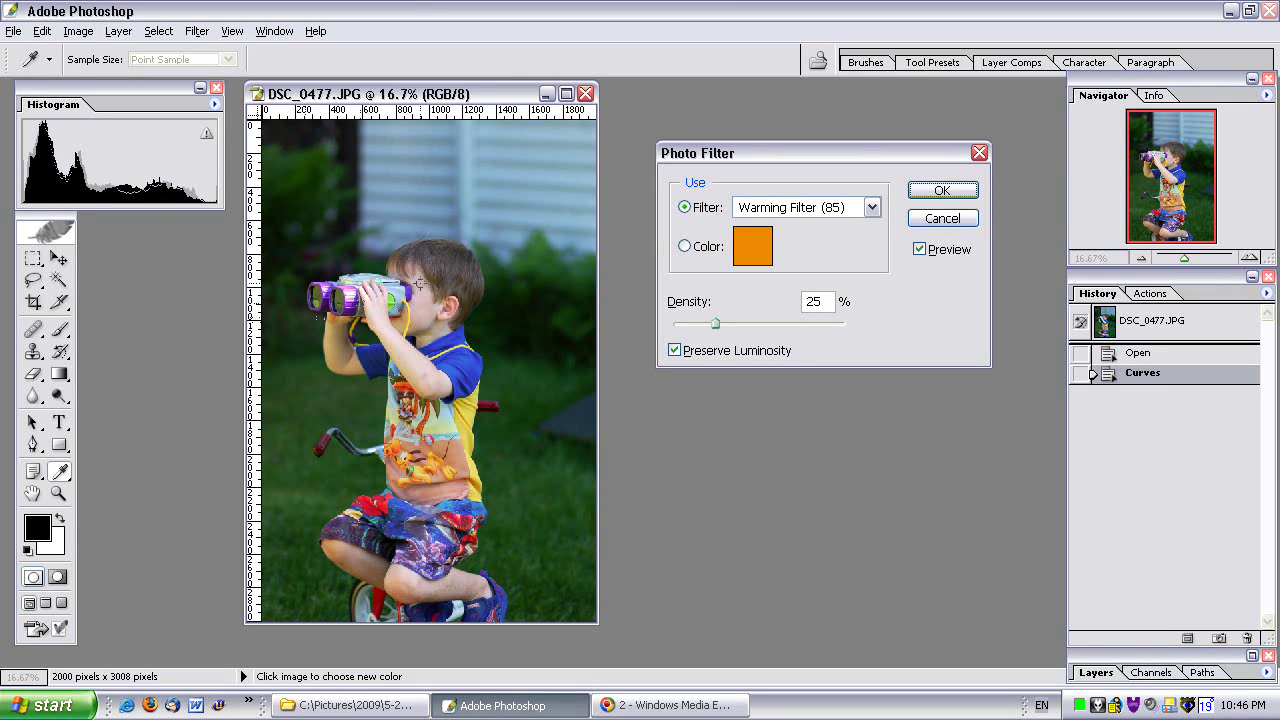
click(830, 210)
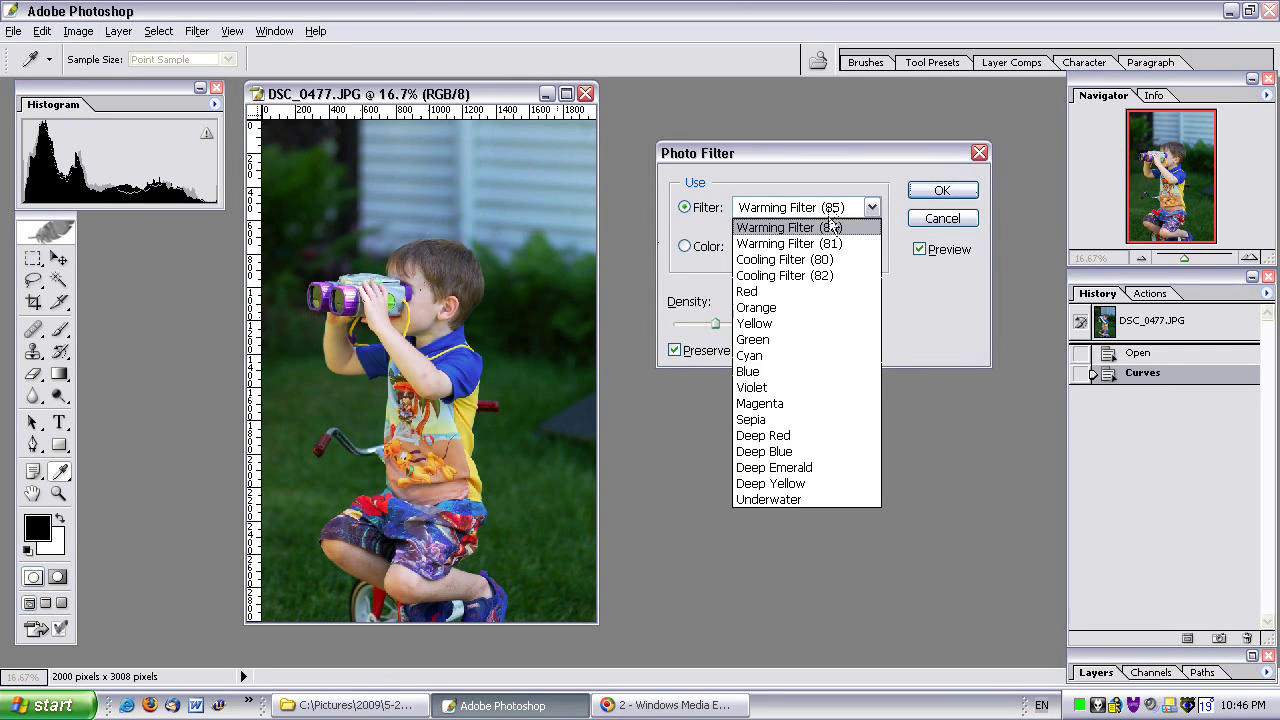
click(830, 244)
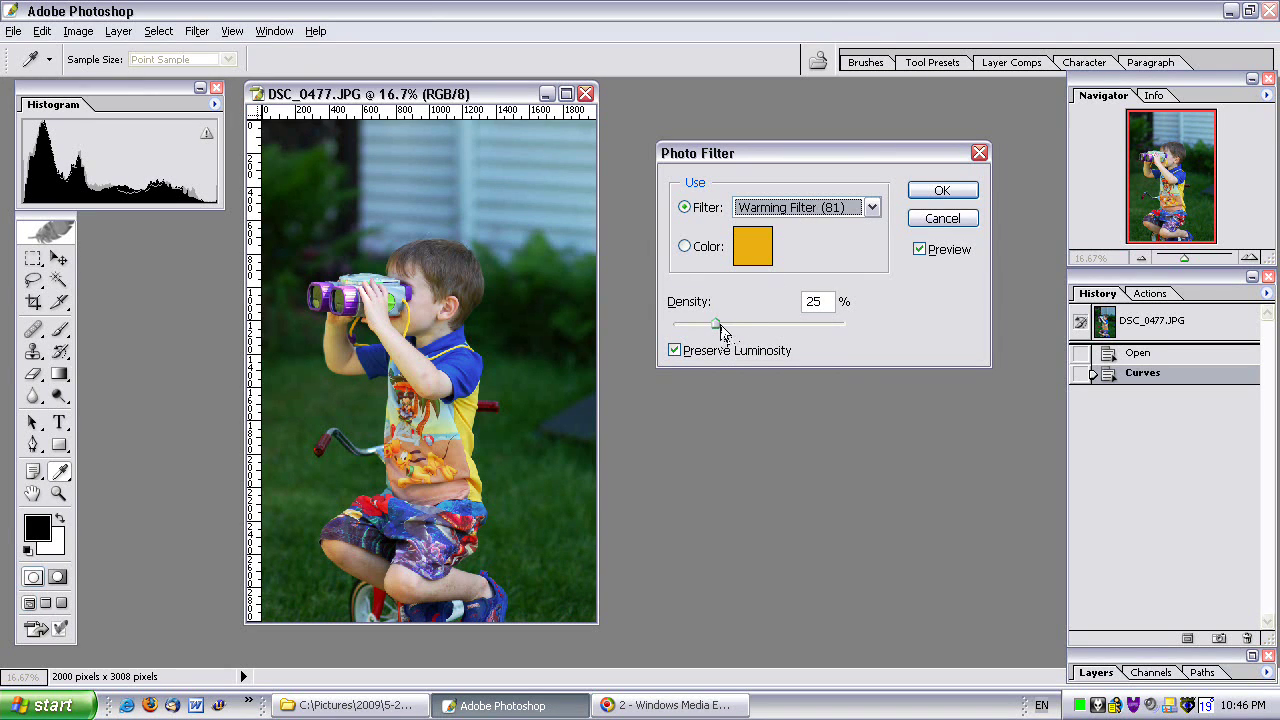
drag(717, 330, 708, 332)
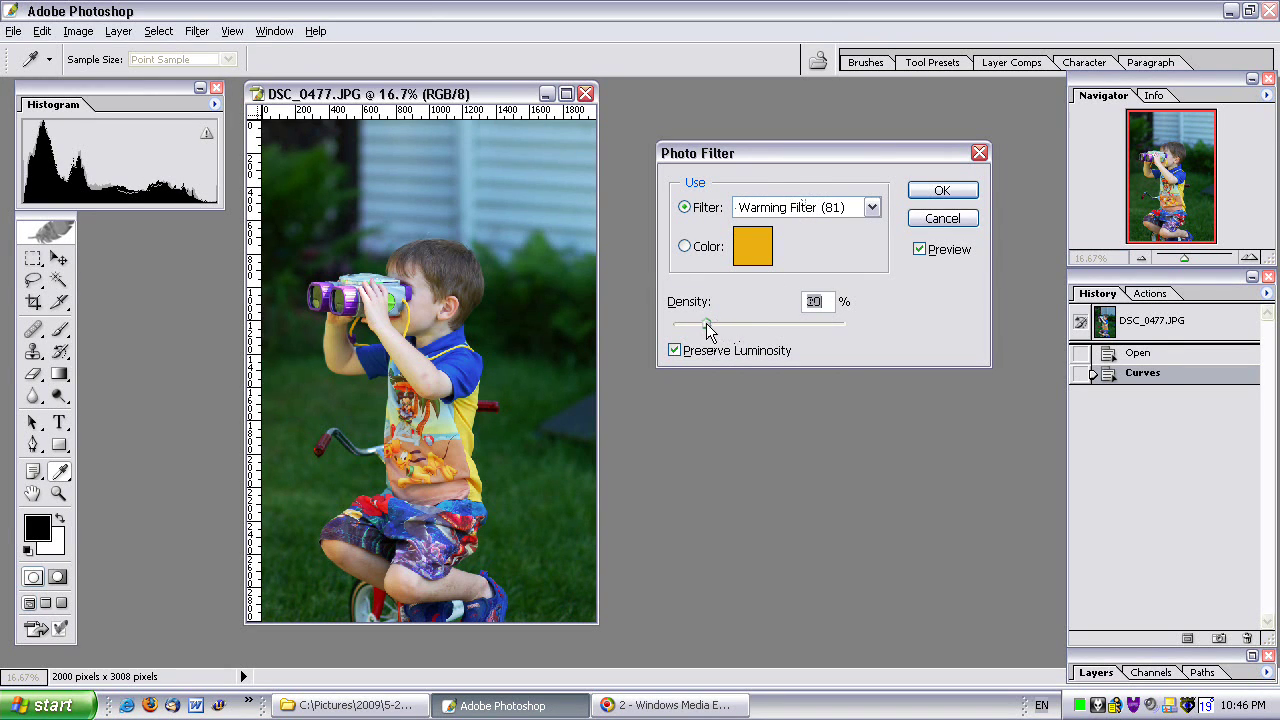
click(955, 252)
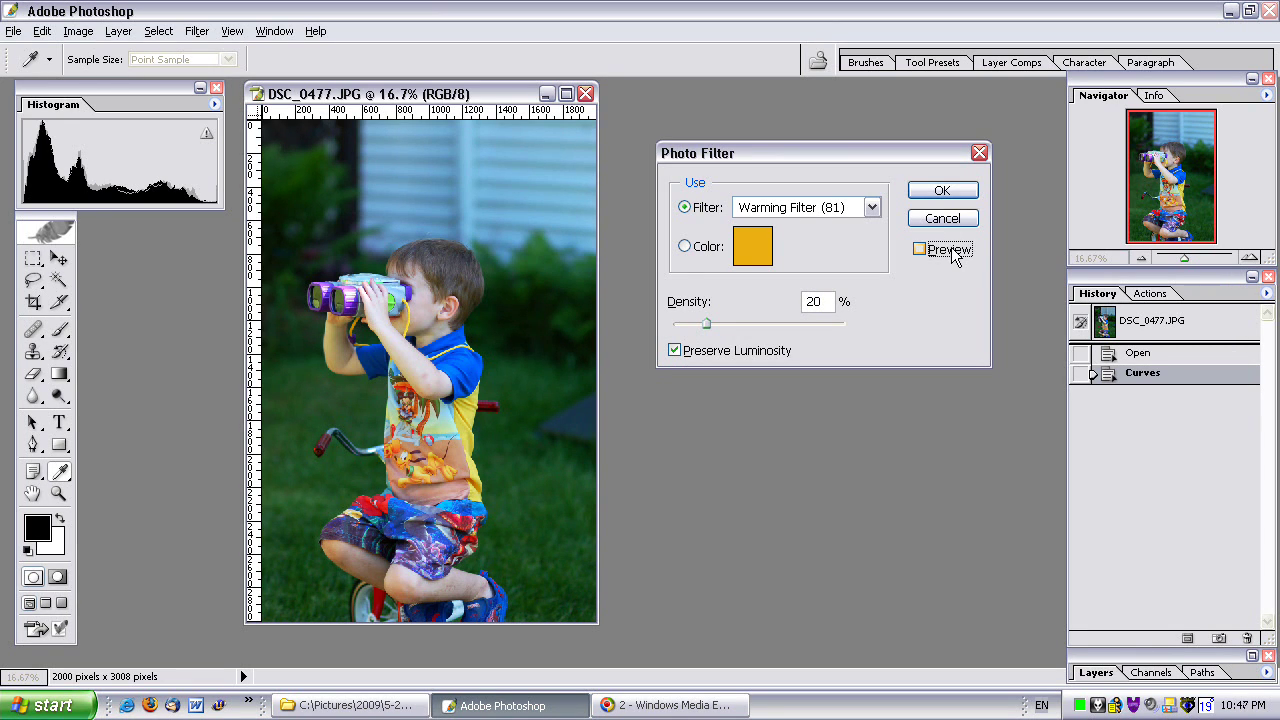
click(955, 252)
- Apply the warming filter, then compare the DSC_0477.JPG snapshot with the edited state twice
click(941, 190)
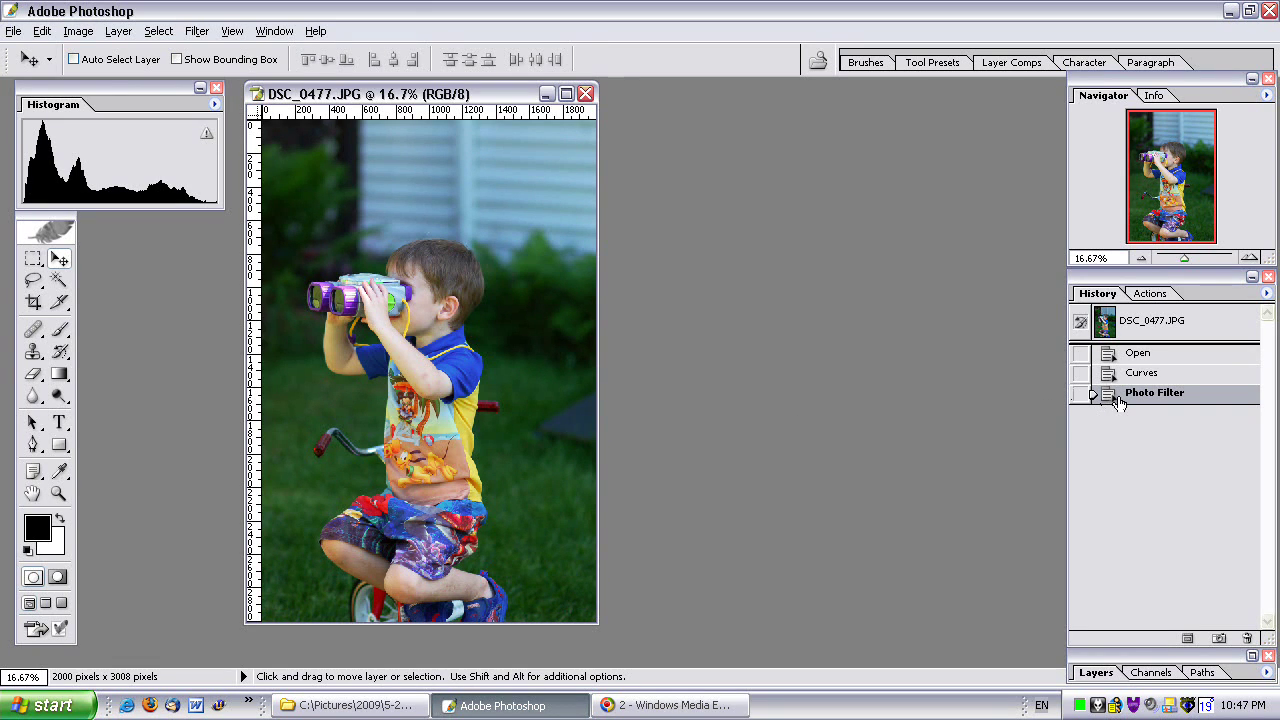
click(1180, 333)
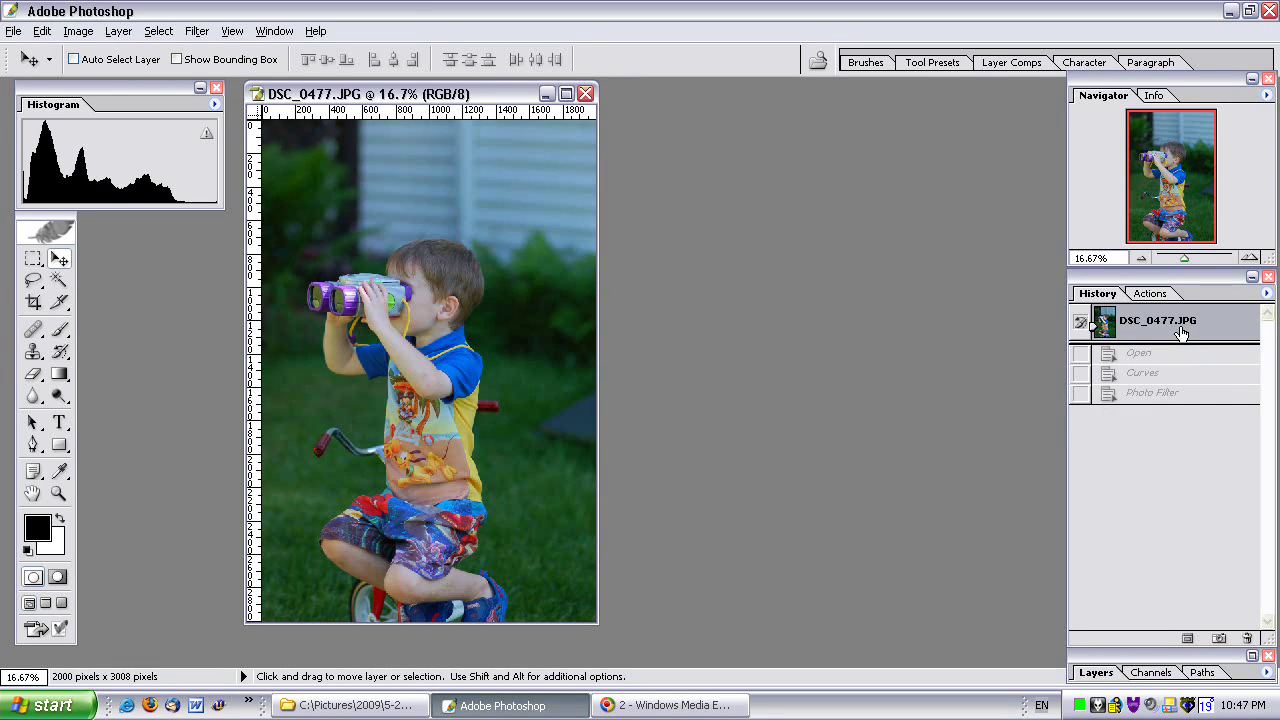
click(1196, 398)
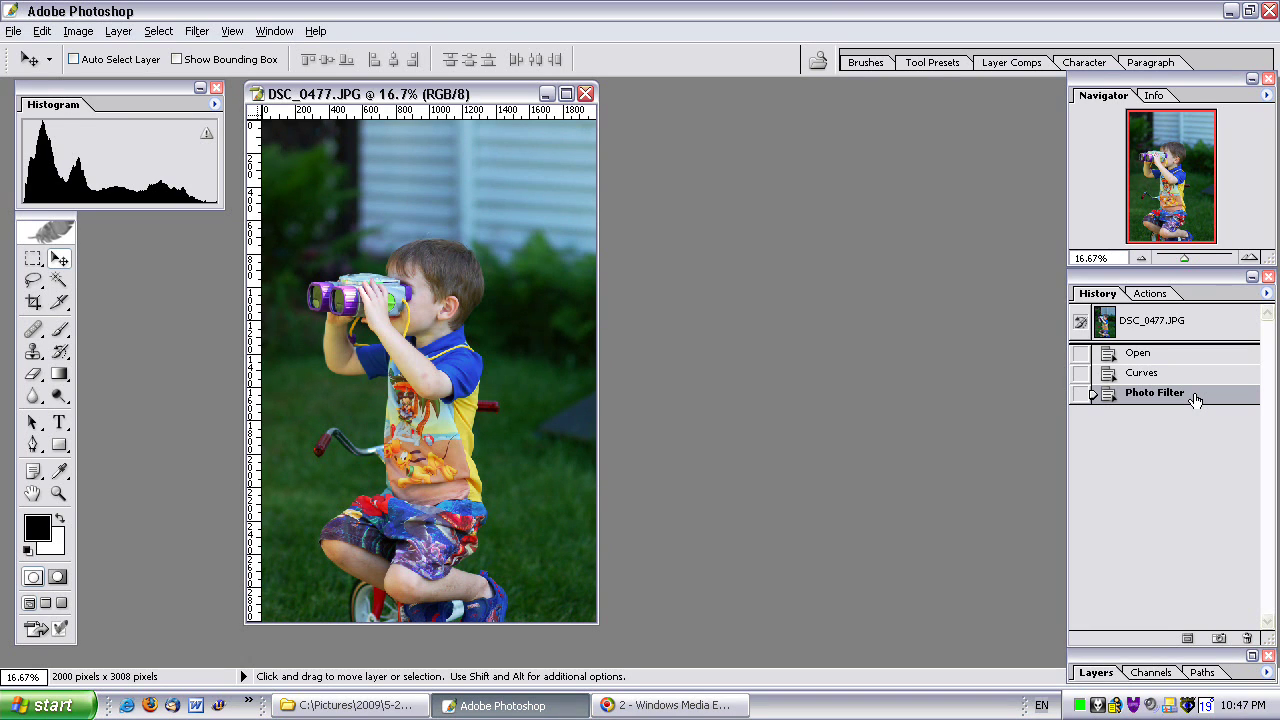
click(1206, 326)
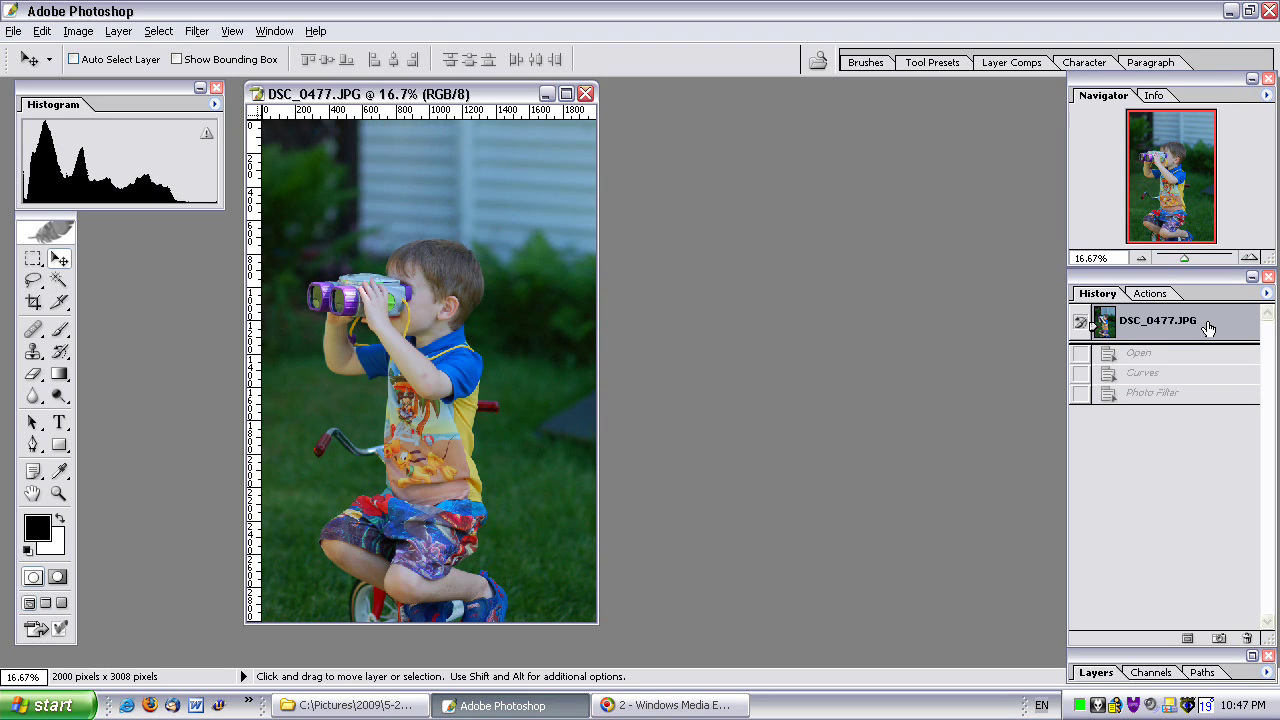
click(1203, 398)
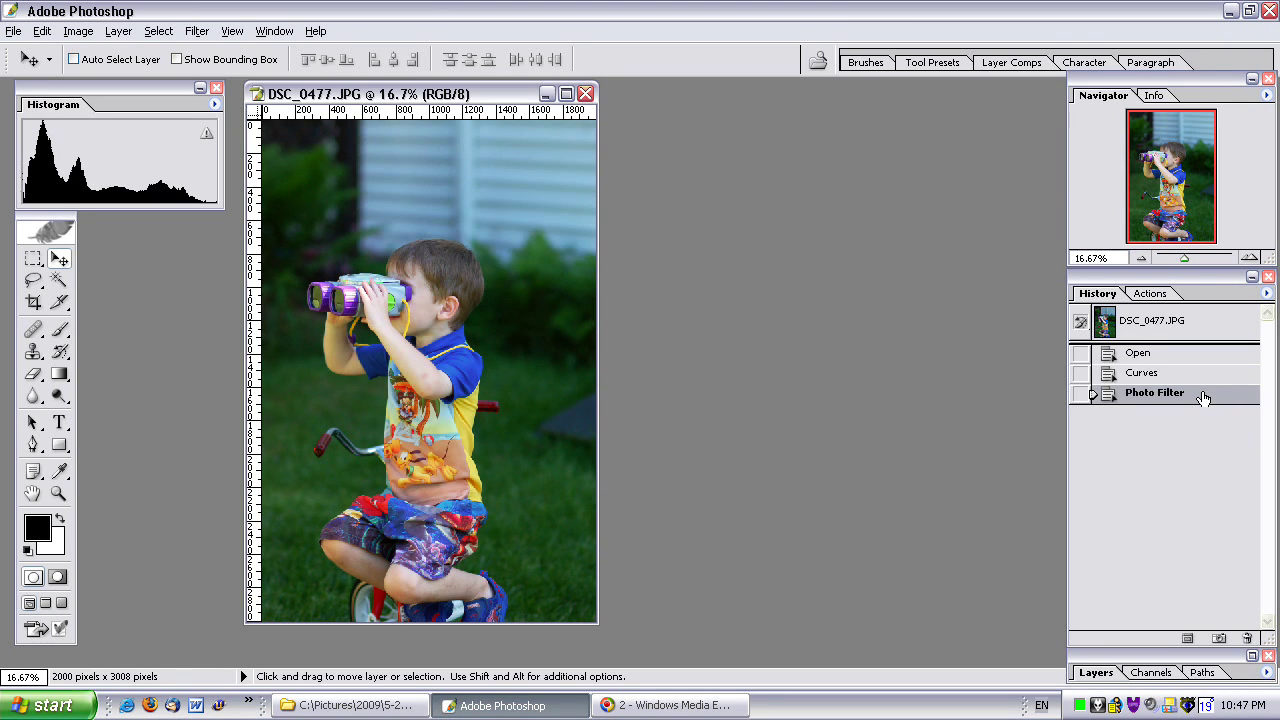